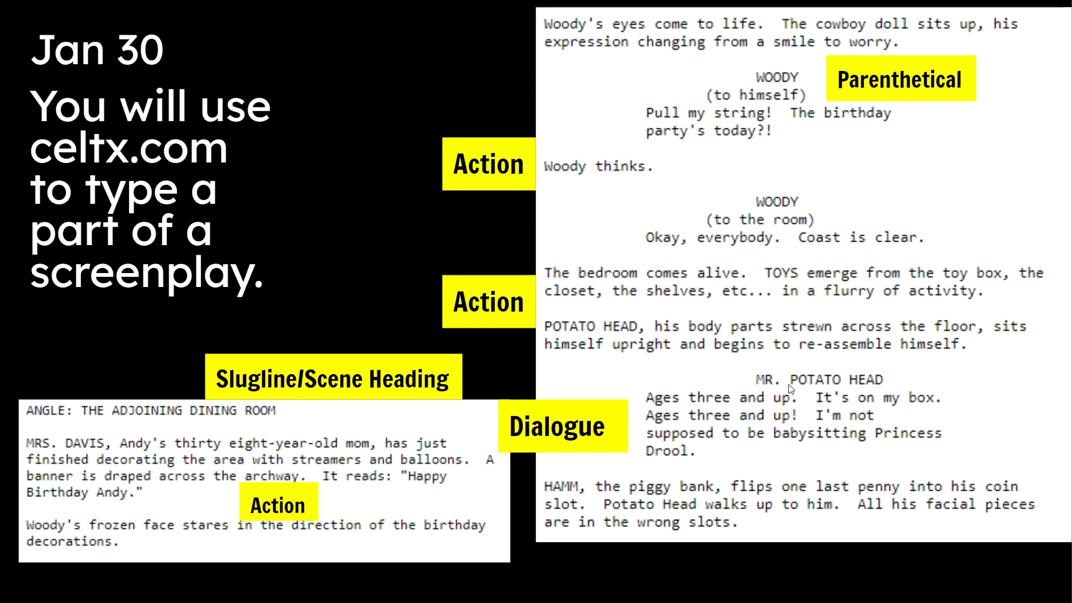
- Leave the slideshow, switch to the Celtx project and display its script page with the sample scene headings
key(Escape)
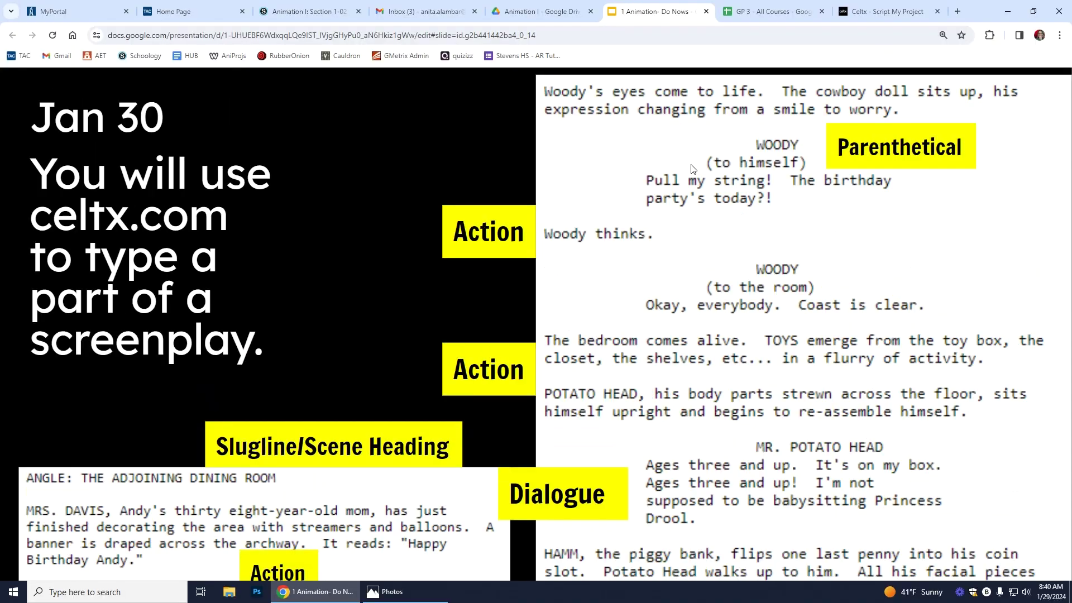
click(867, 16)
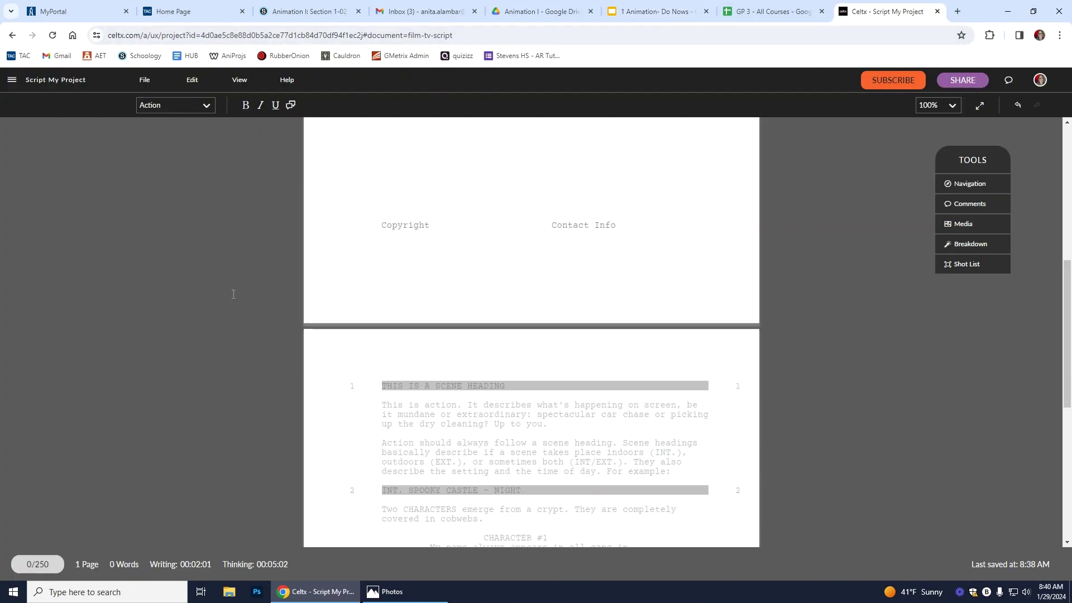
scroll(229, 282, up, 7)
scroll(229, 268, down, 8)
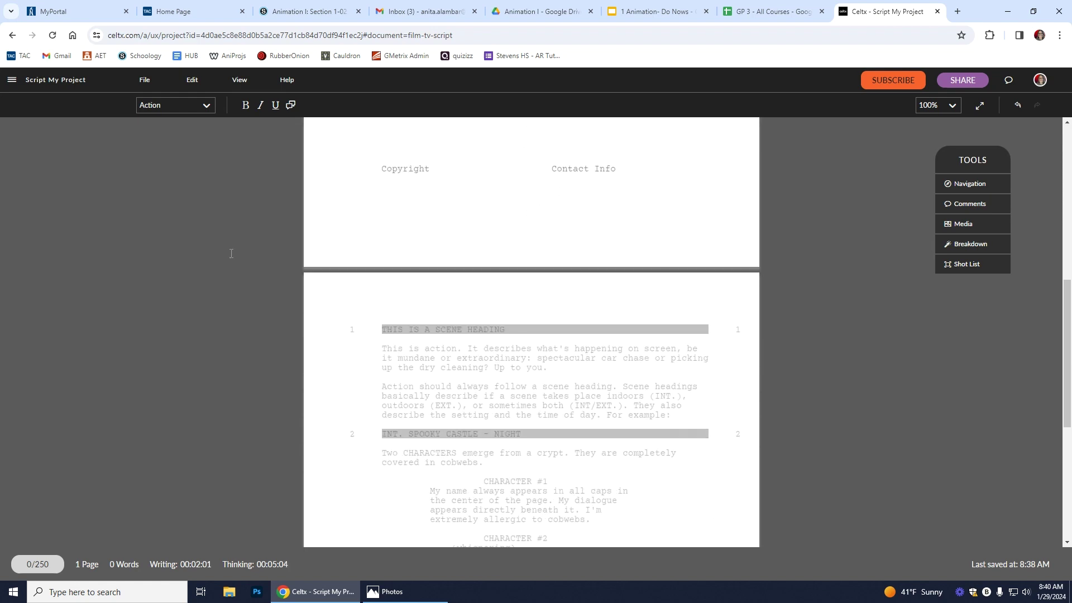
scroll(231, 253, down, 2)
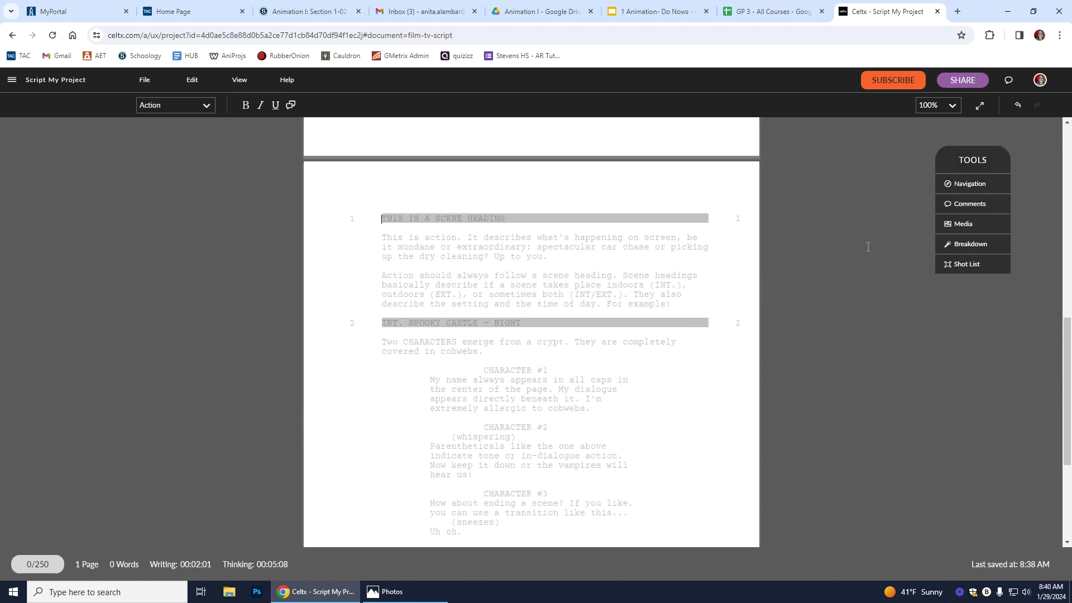
- Reduce the browser to a smaller window showing the Schoology assignment, and open the desktop image Scipt01.png
click(1033, 11)
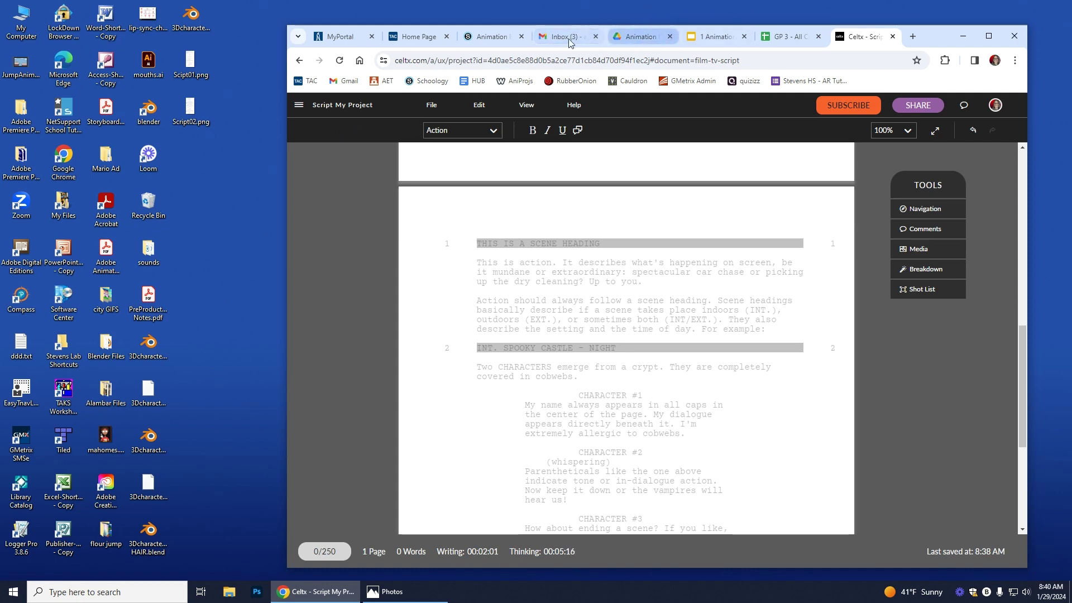
click(501, 43)
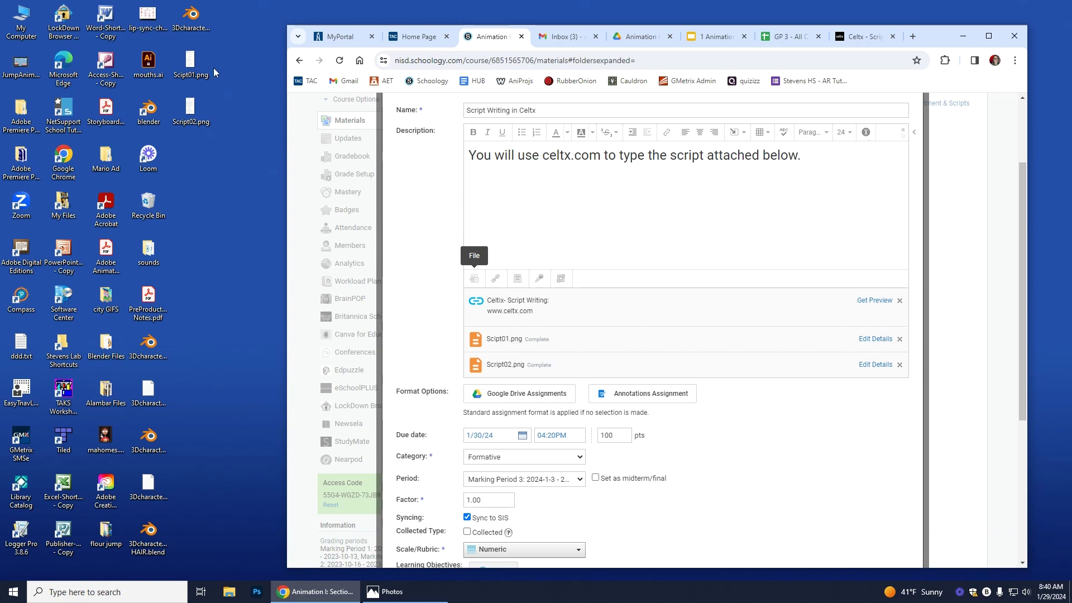
click(194, 62)
double_click(194, 63)
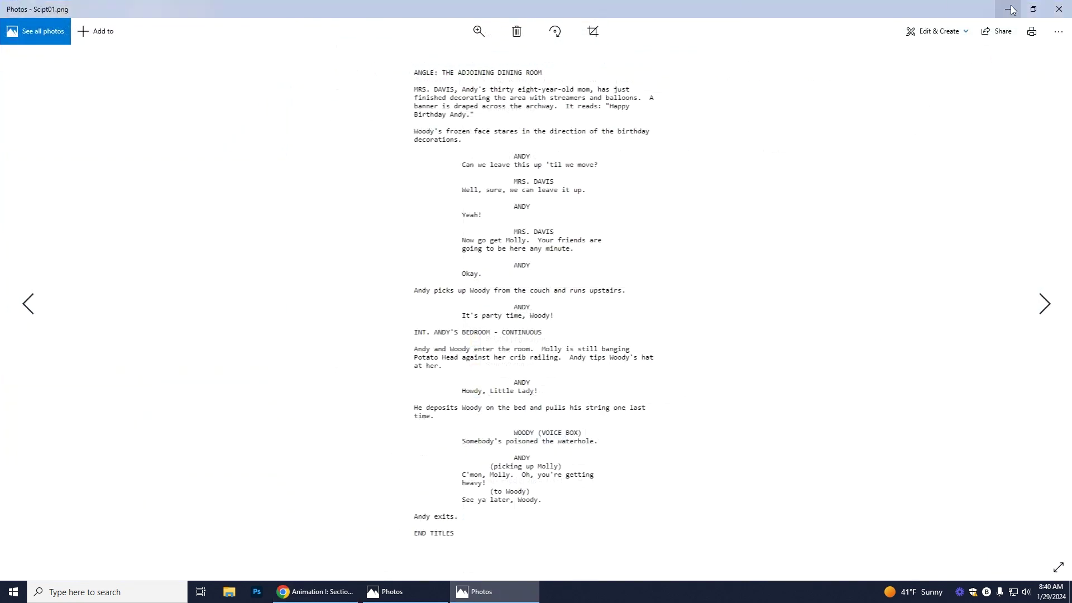
- Reduce the Scipt01.png viewer to a movable window and zoom the script in slightly from its beginning
click(1031, 9)
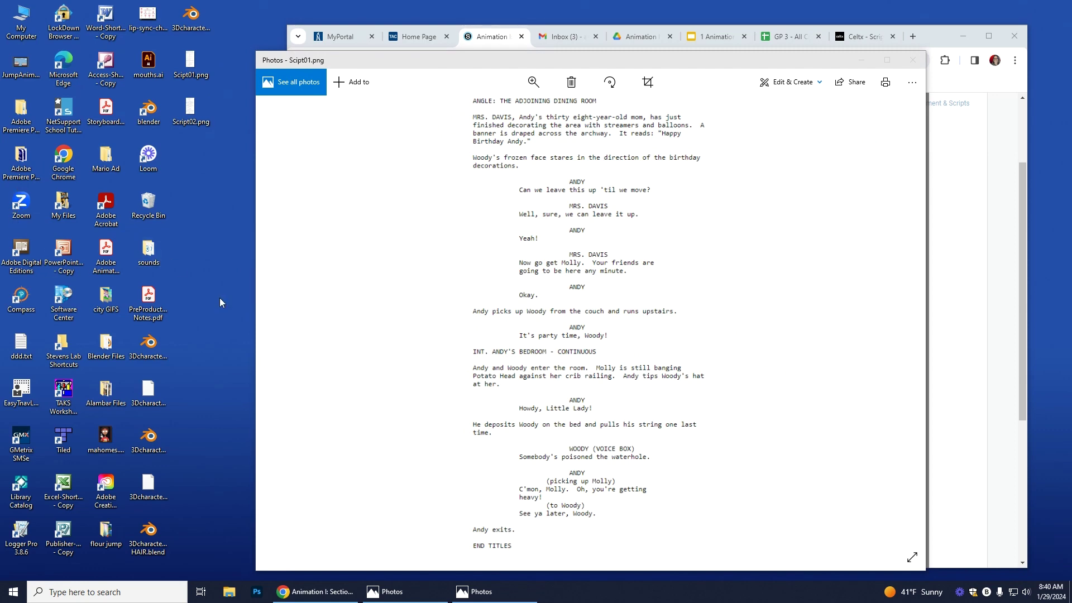
drag(536, 60, 254, 43)
click(250, 65)
drag(202, 91, 210, 91)
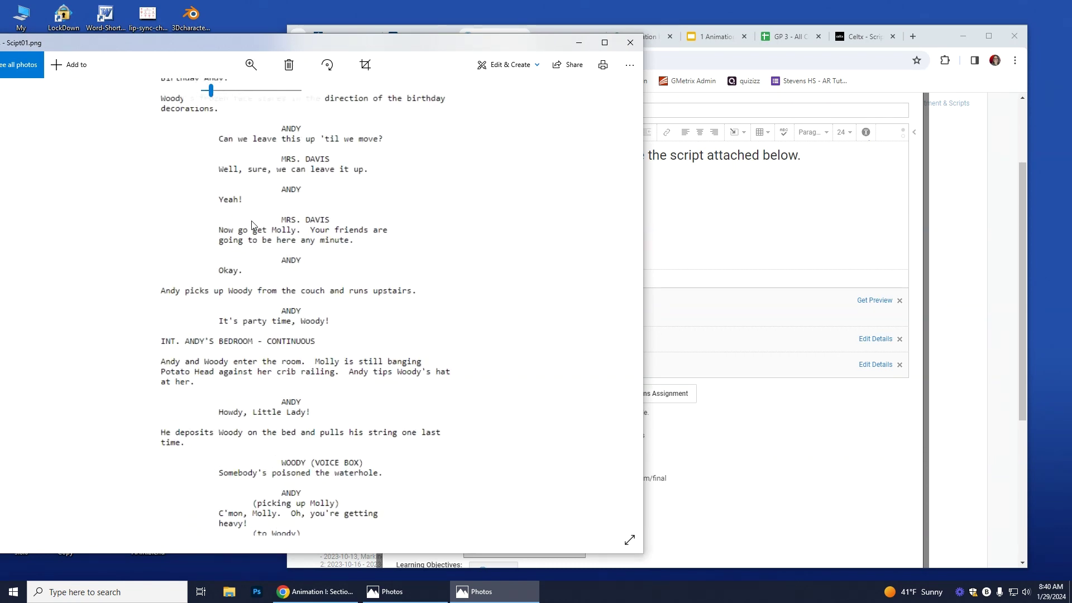
scroll(254, 224, up, 3)
- Arrange the Celtx script window and the Scipt01.png viewer side by side so the script can be copied
drag(420, 39, 273, 53)
click(864, 36)
click(997, 39)
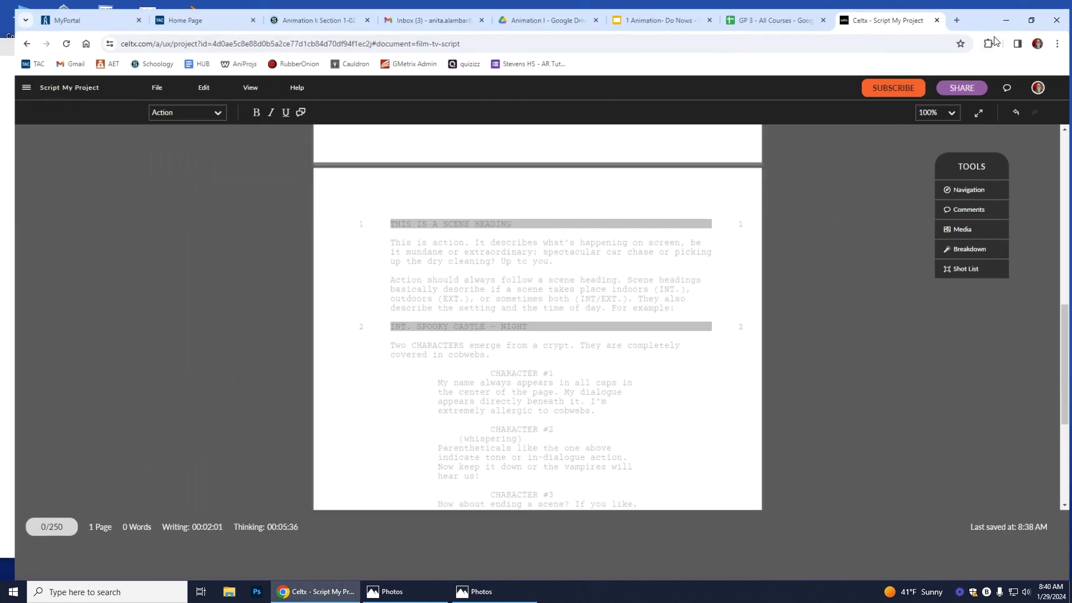
click(1033, 9)
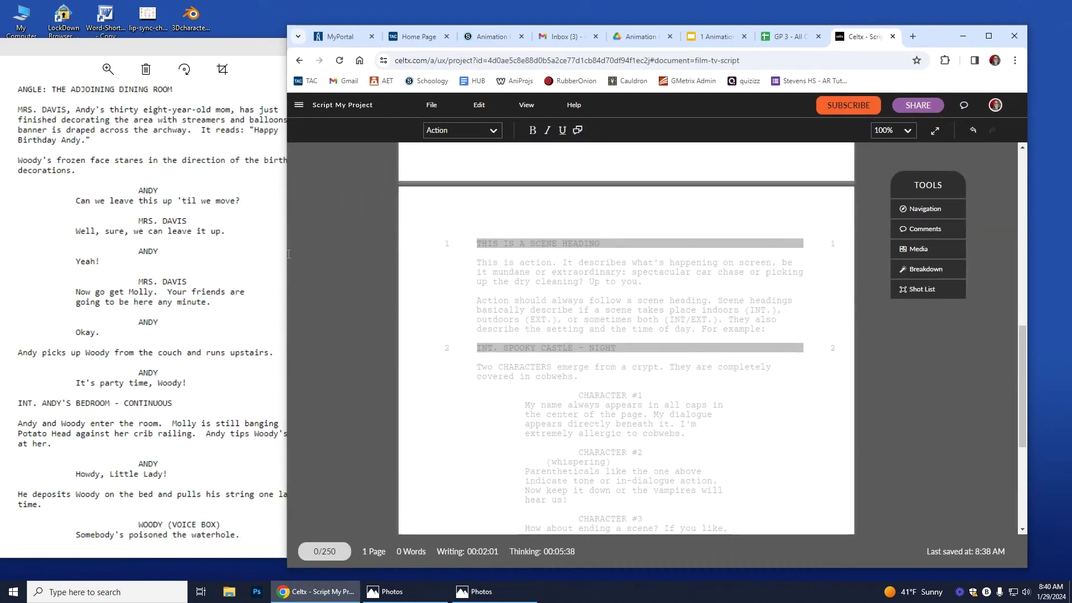
drag(286, 256, 411, 258)
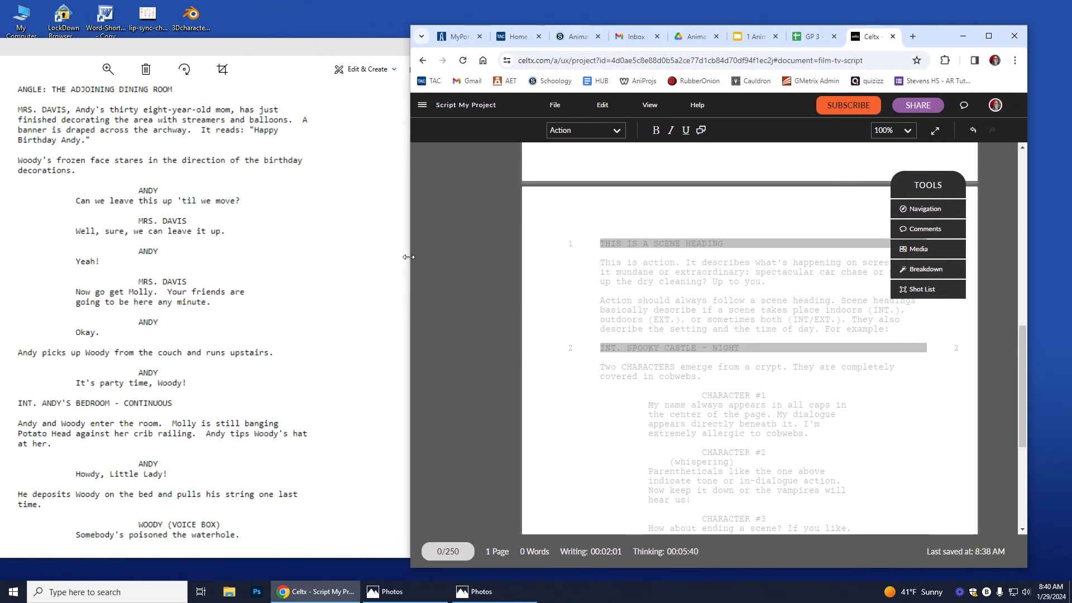
drag(943, 42, 982, 20)
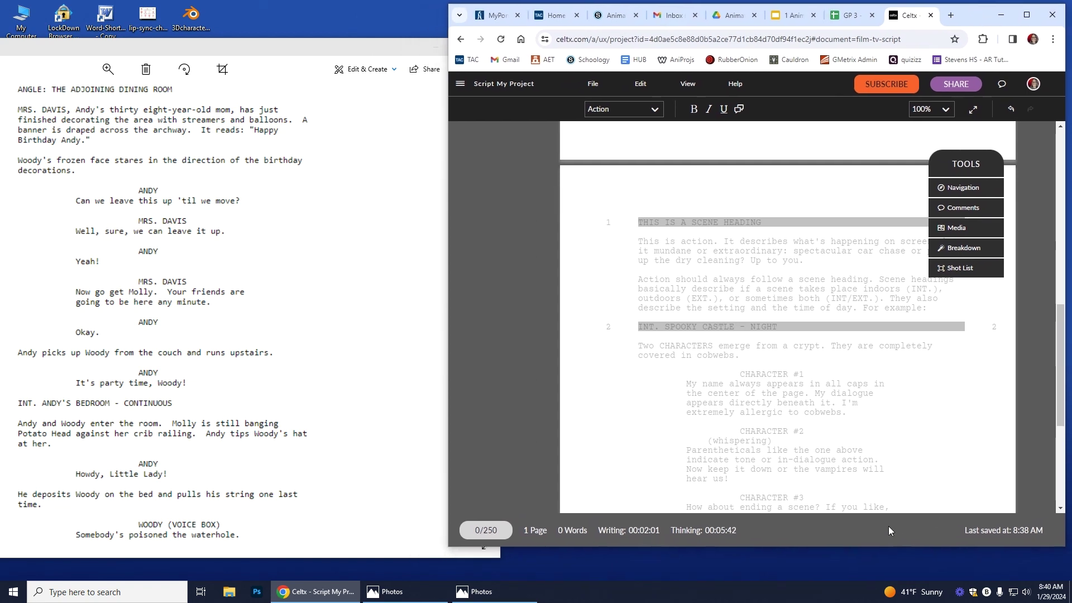
drag(850, 550, 850, 582)
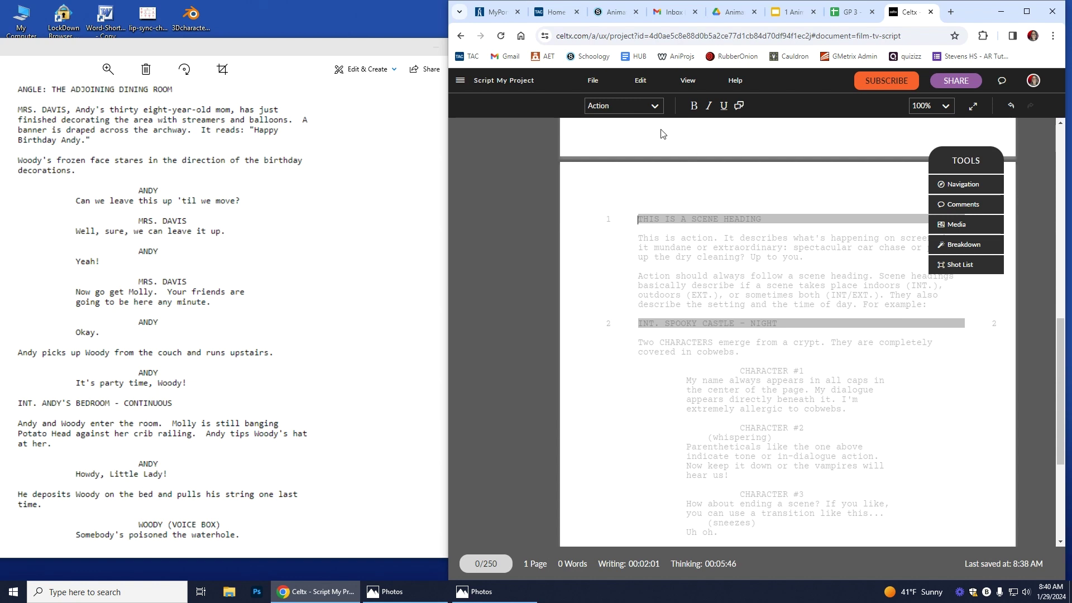
- Enter the first line as a Scene Heading reading "ANGLE: THE ADJOINING DINING ROOM"
click(662, 108)
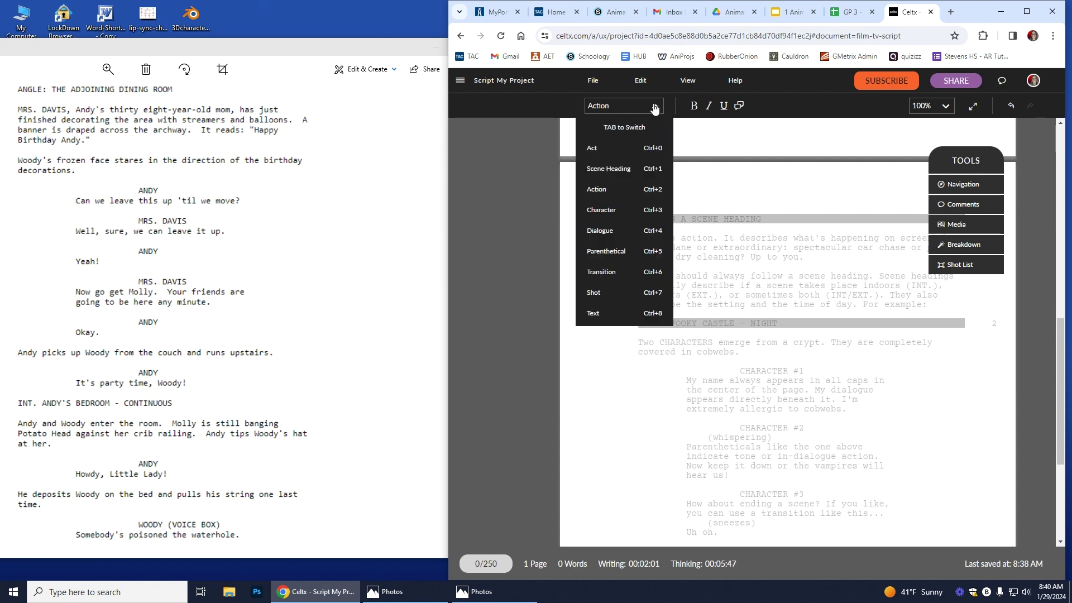
click(609, 174)
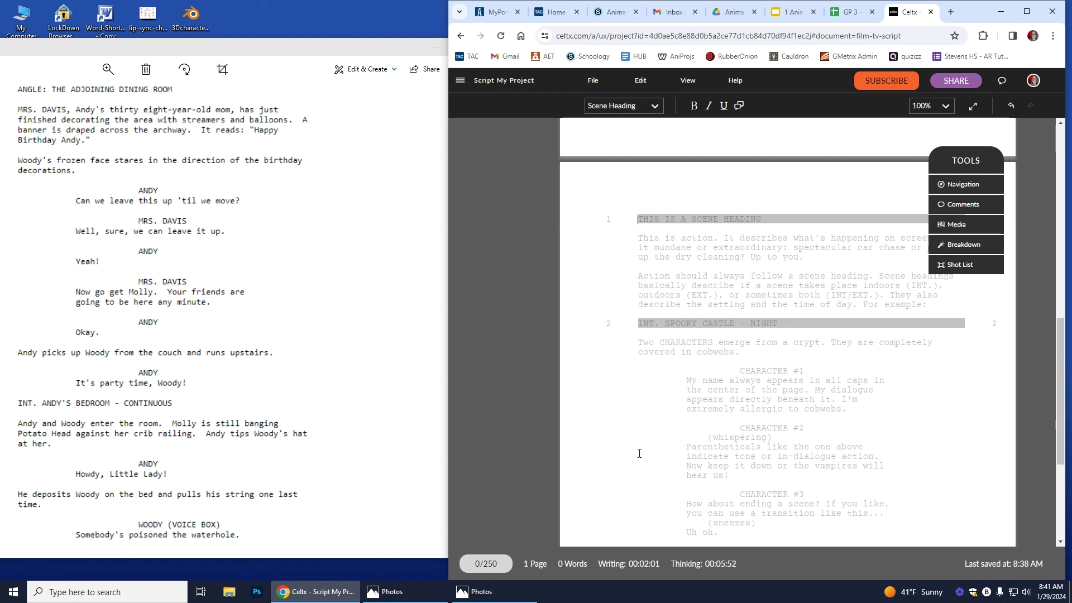
text(ANG)
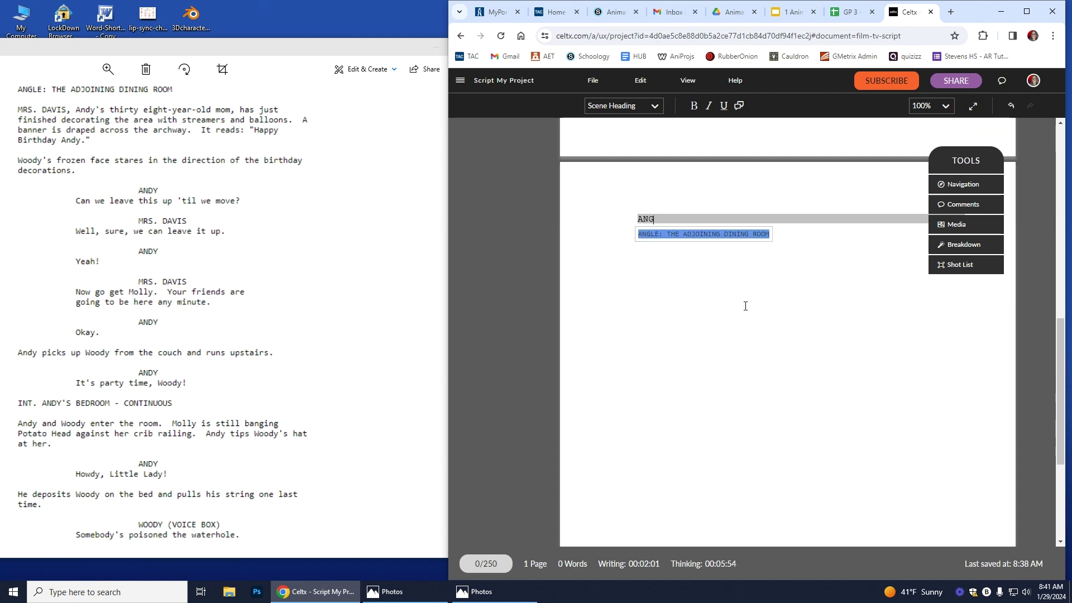
text(LE: THE ADJOINING DINGIN)
key(BackSpace)
key(BackSpace)
key(BackSpace)
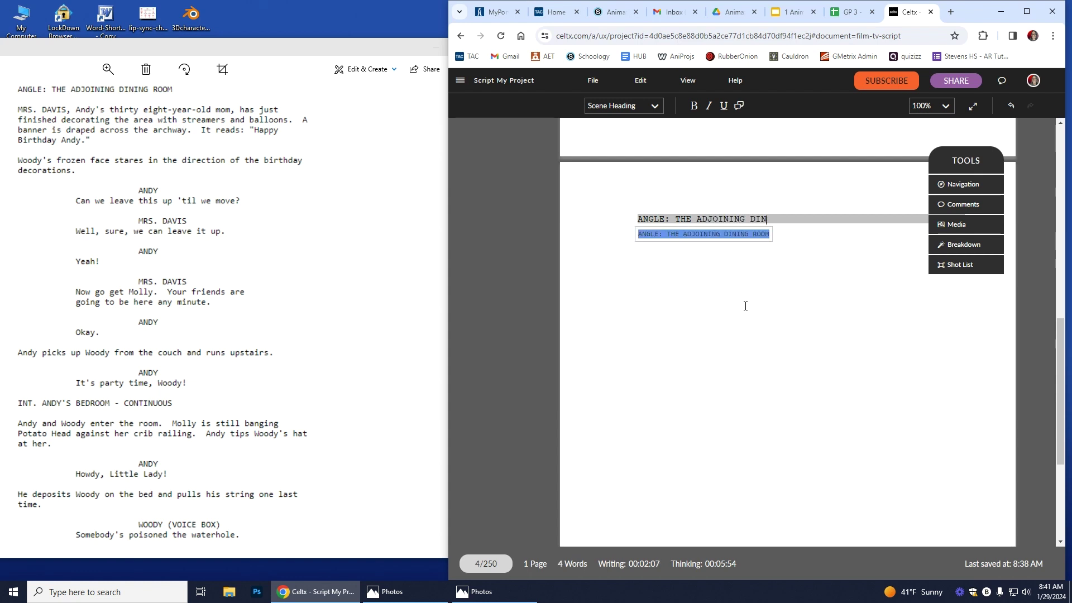
text(ING ROOM)
key(Return)
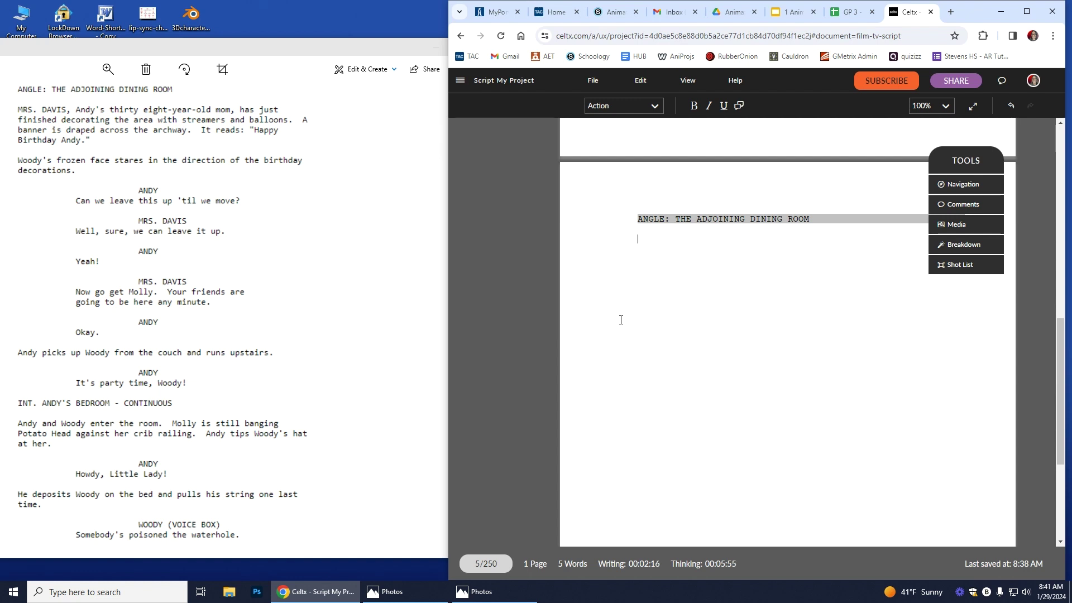
- Write two action paragraphs from the script image: Mrs. Davis's decorating with the "Happy Birthday Andy." banner, and Woody's frozen stare at the birthday decorations
text(RS. DACthirty eight year old mom, has just finished decorating the area with streamers and balloo)
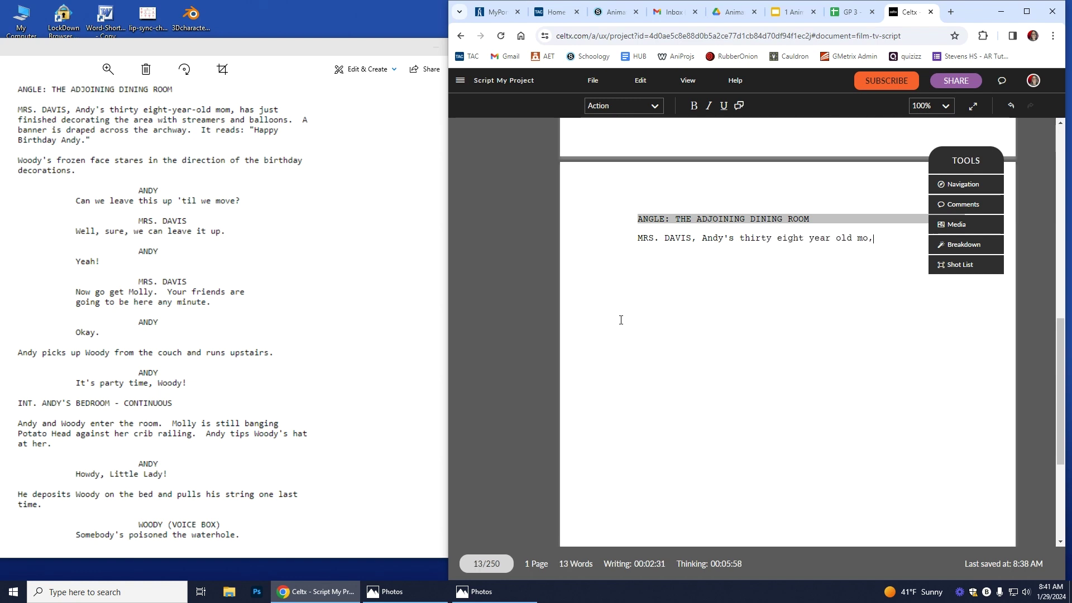
text(ns. A banner is drapes across the archway. It reads: "Happy)
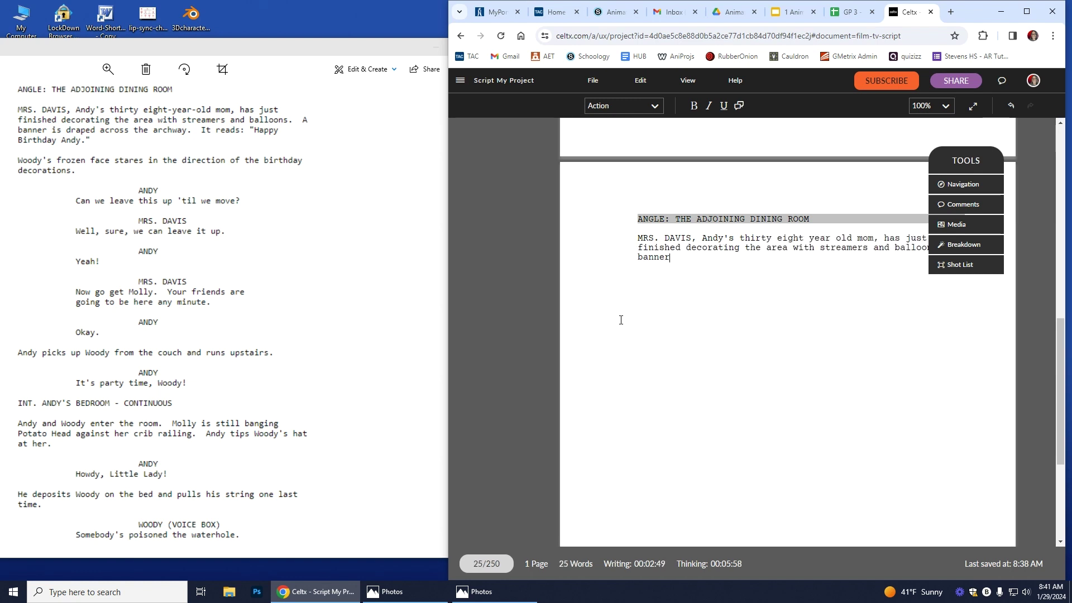
text( Birthday Andy.")
key(Return)
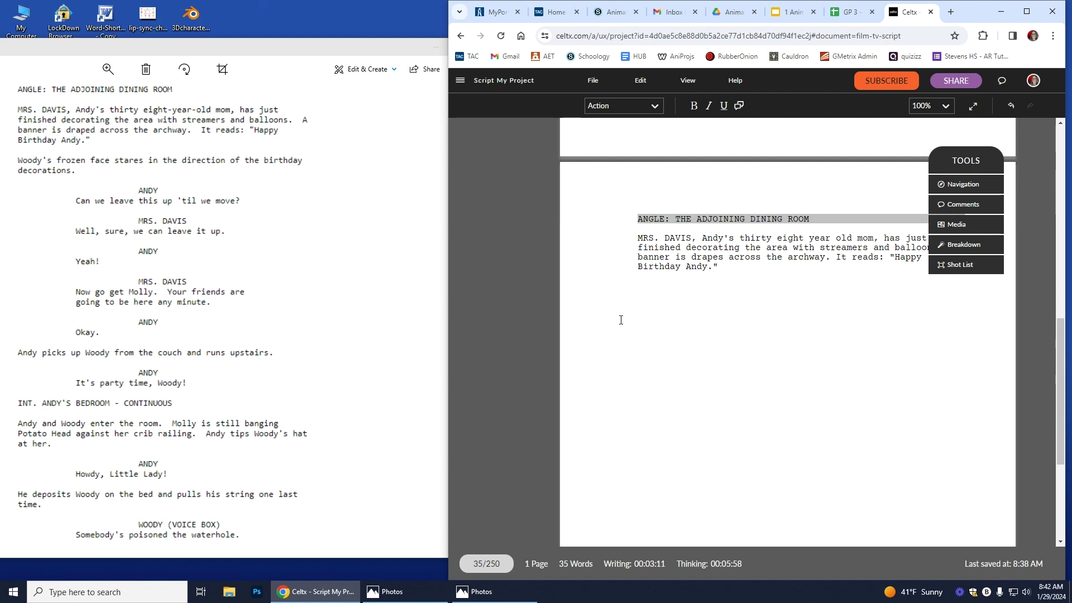
text(Woody's frozen face stares in the direction of the birthday decorations.)
key(Return)
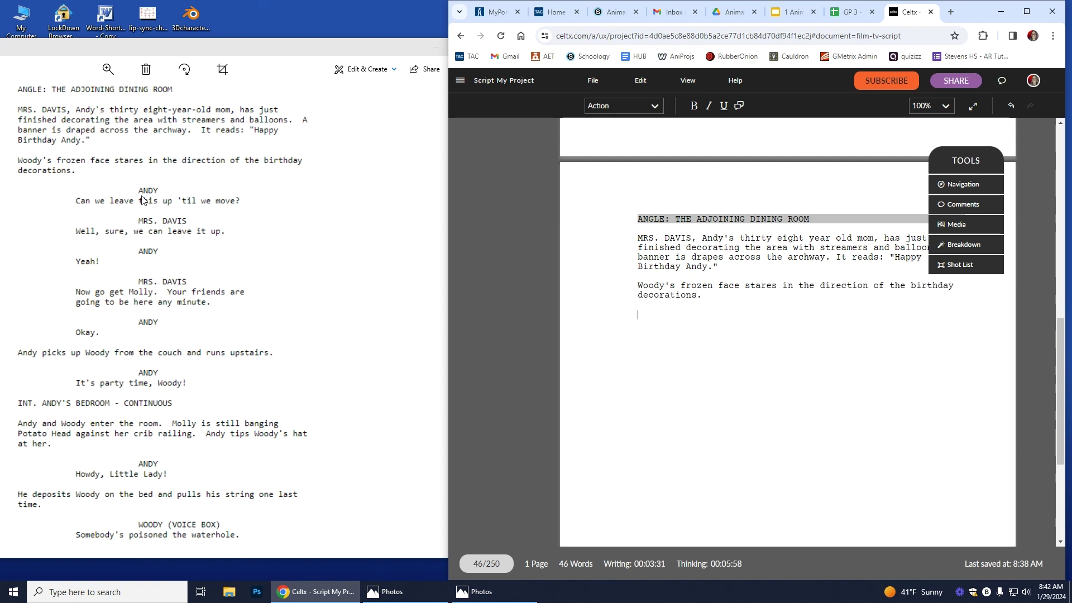
- Add a Character element reading "ANDY" below the action paragraphs and start its dialogue line
click(653, 106)
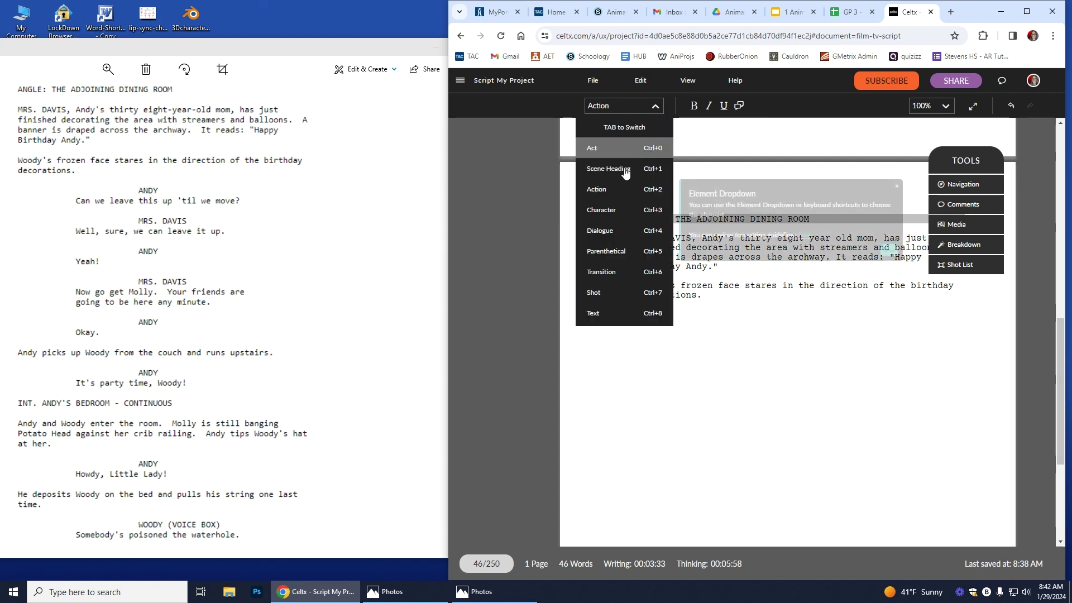
click(601, 209)
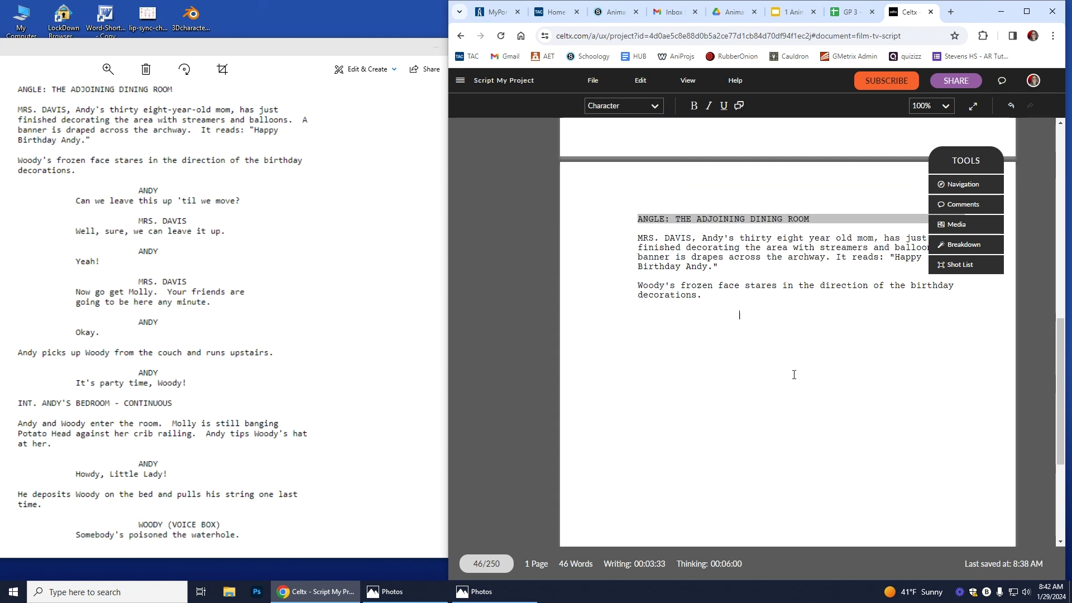
text(ANDY)
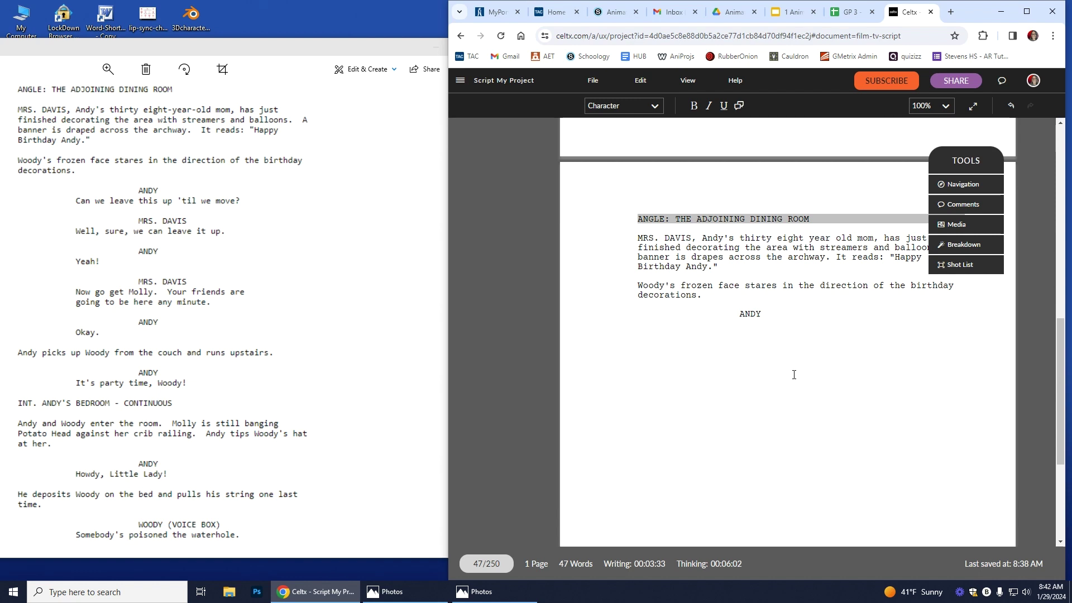
key(Return)
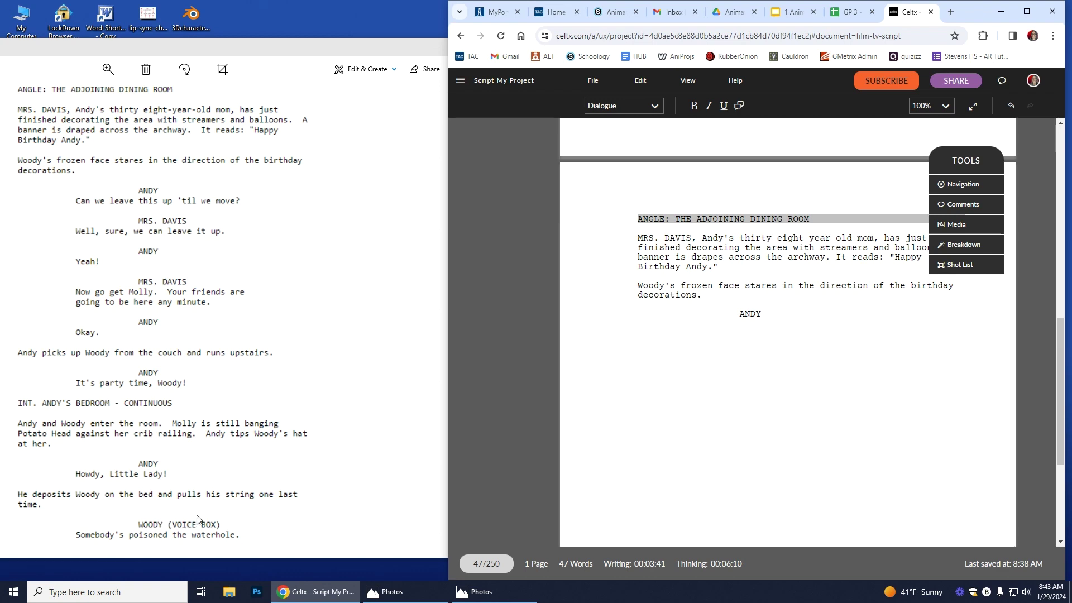
- View the second script image, Script02.png, from the desktop, and return to the Scipt01.png window beside the editor
drag(232, 44, 232, 196)
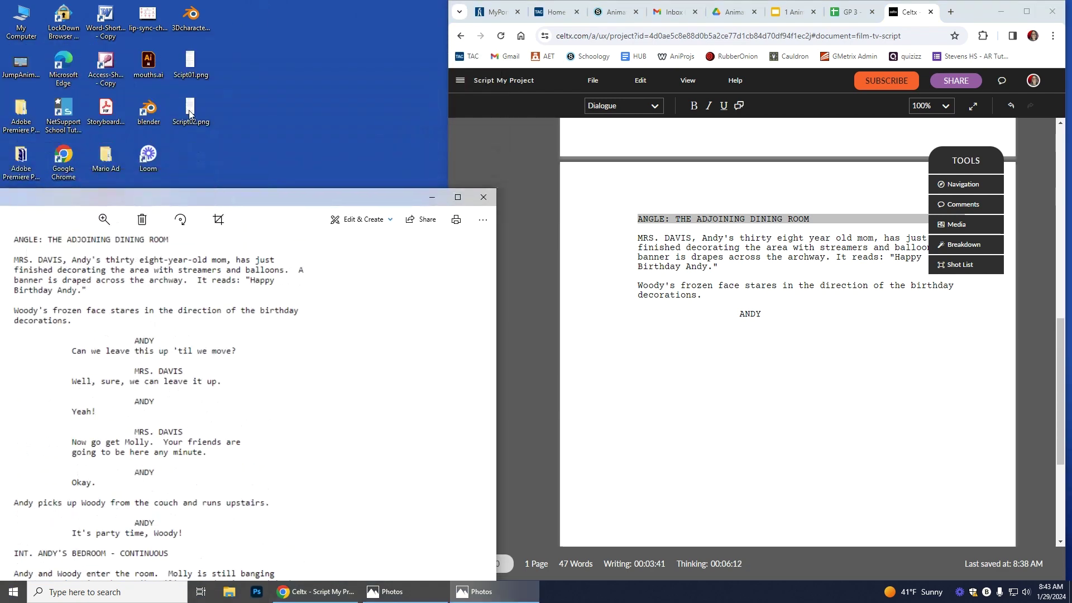
click(189, 114)
double_click(189, 115)
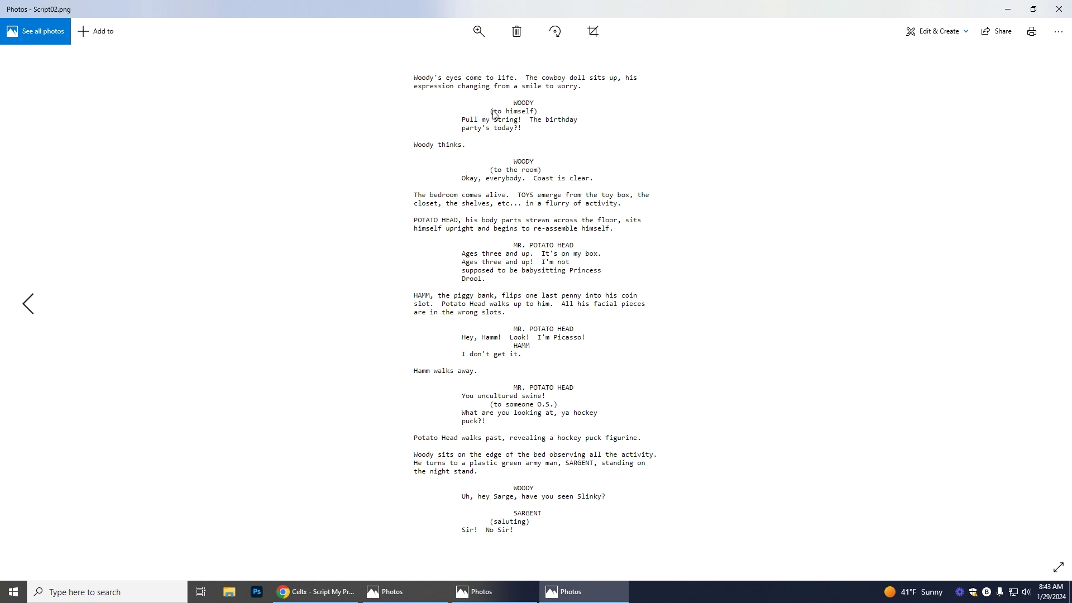
click(1012, 15)
click(655, 106)
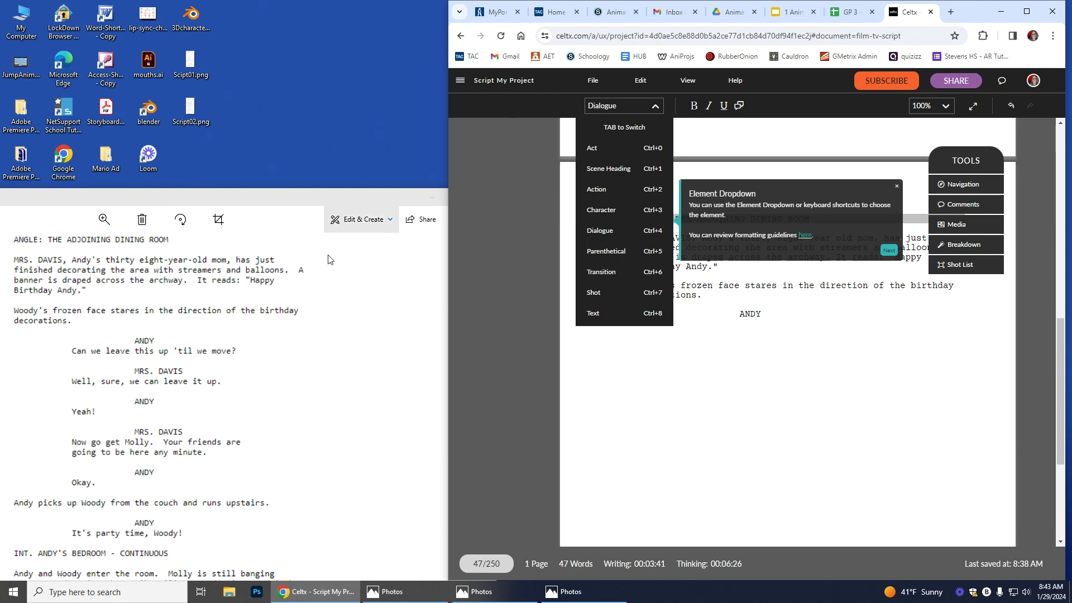
drag(292, 200, 303, 23)
- Write Andy's dialogue "Can we leave this up 'til we move?" under his character name
click(771, 334)
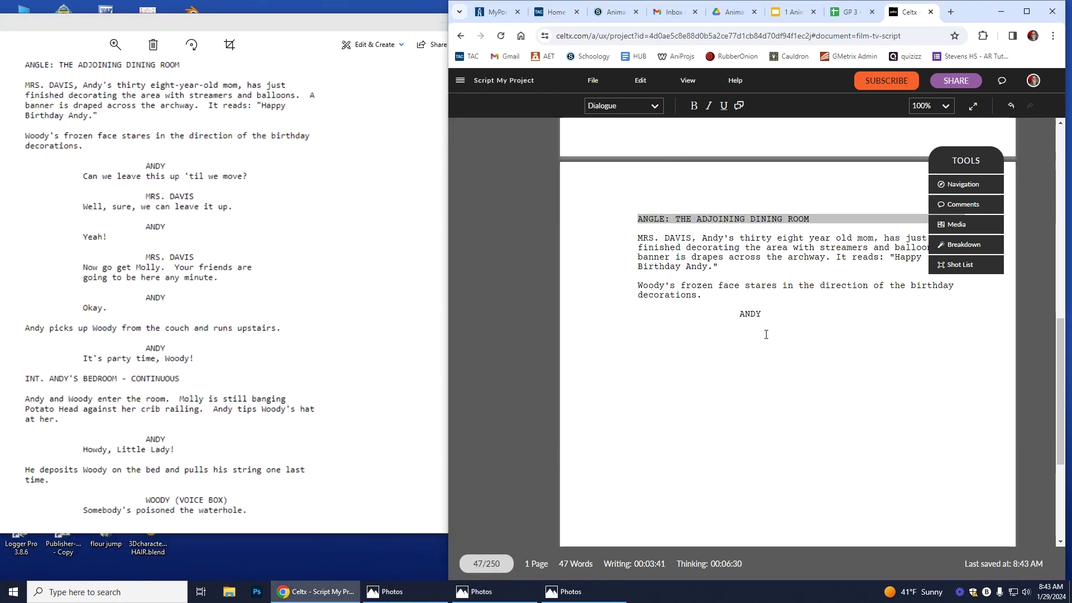
text(Can we leave this up)
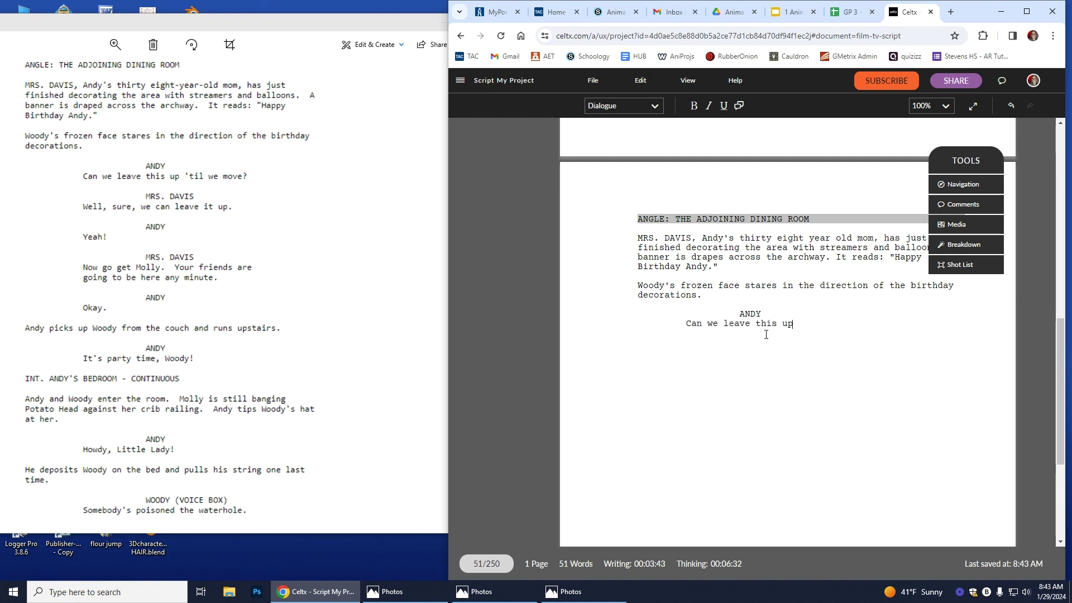
text( 'til we move?)
key(Return)
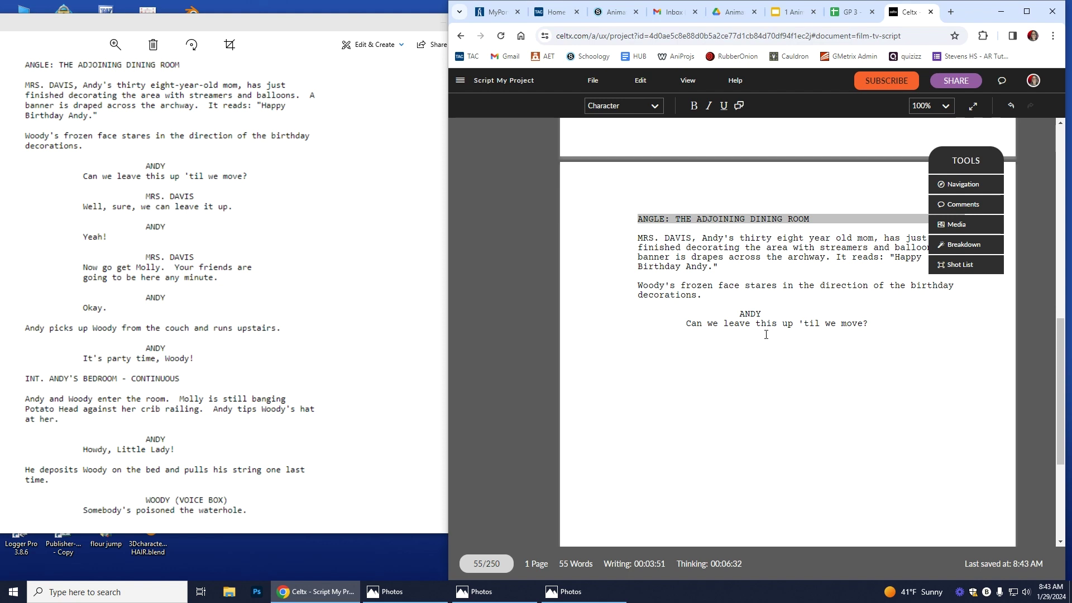
- Add the character "MRS. DAVIS" with the dialogue "Well, sure, we can leave it up."
text(MRS. DA)
key(Return)
text(Weel)
key(BackSpace)
key(BackSpace)
text(ll, sure, we can leave it up.)
key(Return)
- Add the character "ANDY" with the dialogue "Yeah!" below Mrs. Davis's line
text(andy)
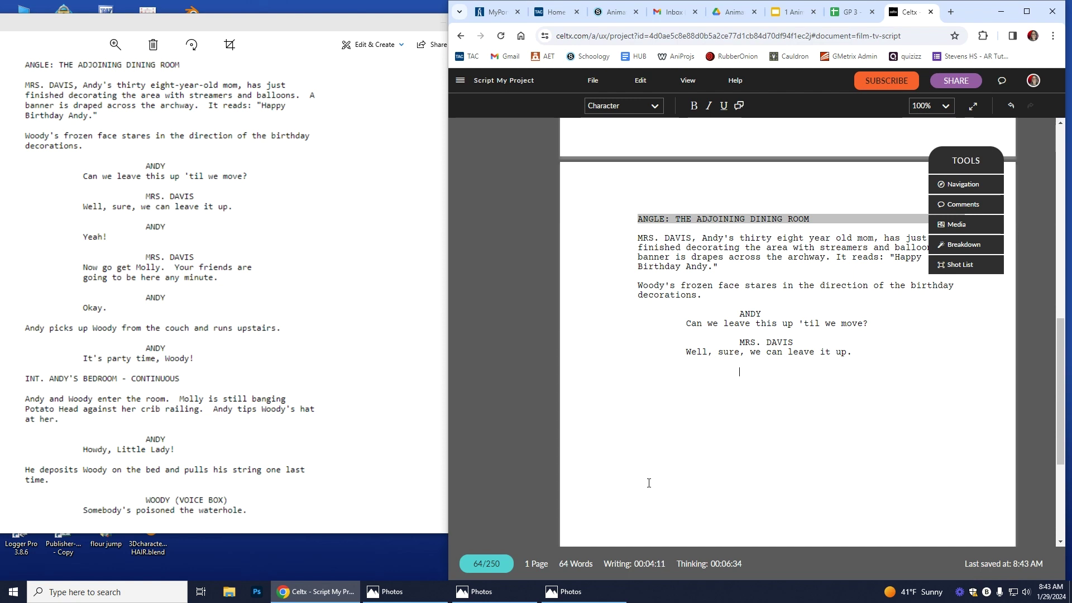
key(Return)
text(Yeah!)
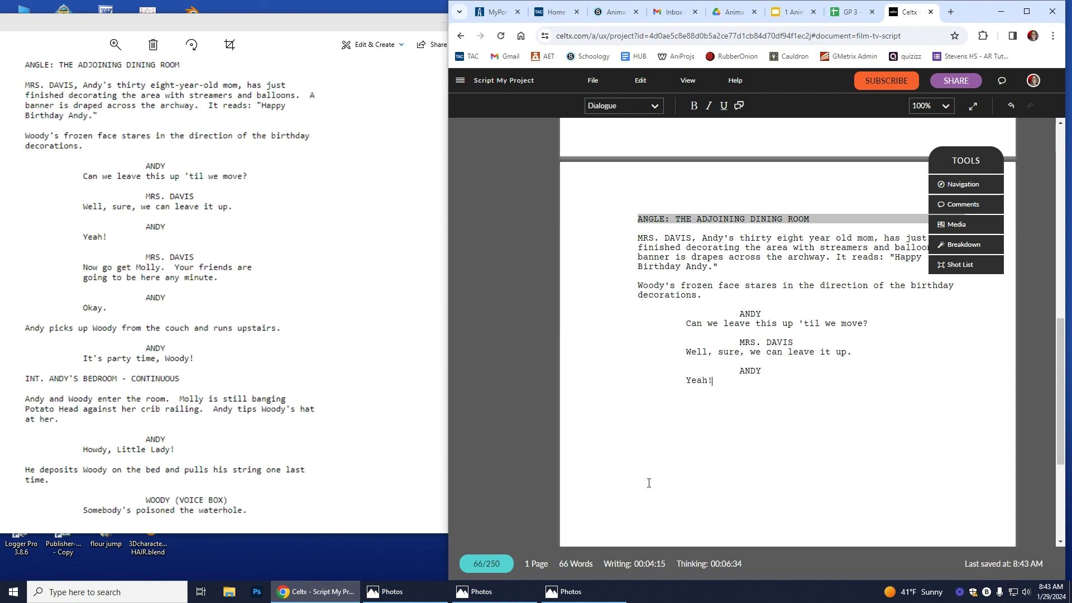
- Add the character "MRS. DAVIS" with the dialogue "Now go get Molly. Your friends are going to be here any minute."
key(Return)
text(mrs. davis)
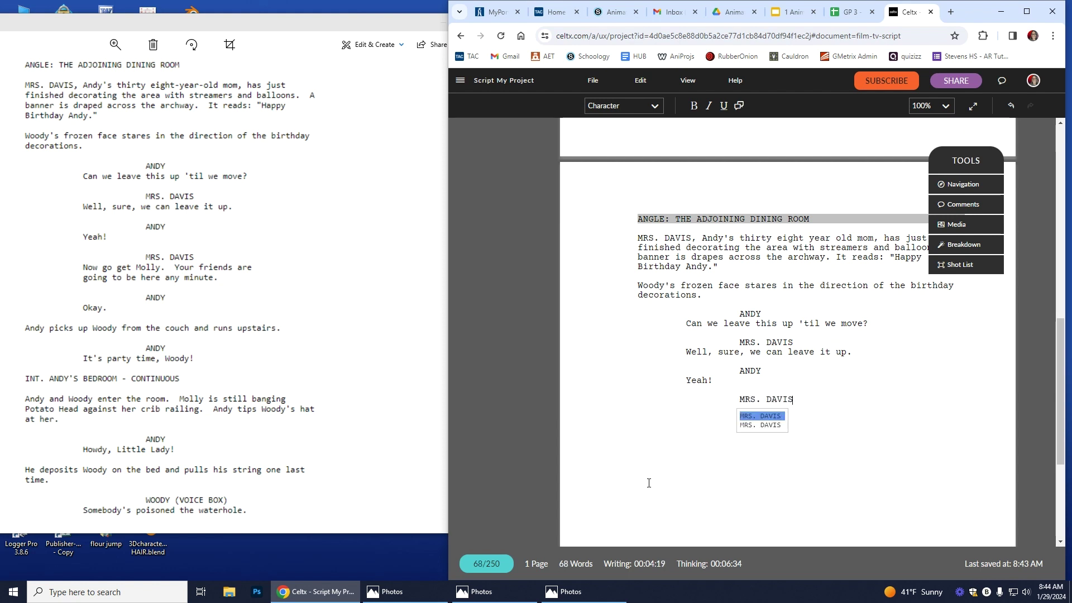
key(Return)
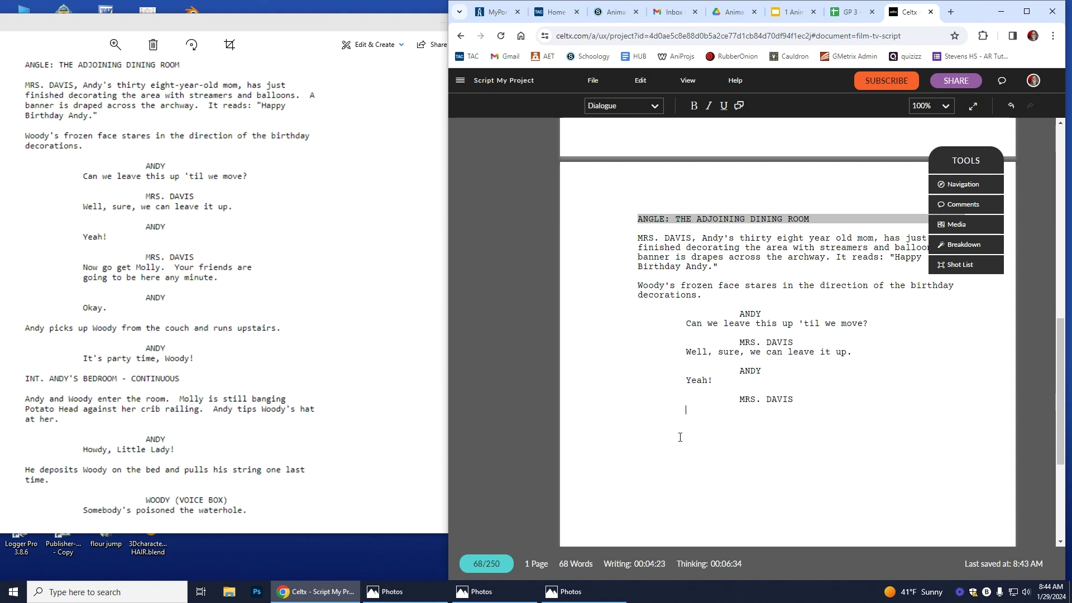
text(Now go get Molly. Your friends are going to be here any minute.)
- Add the character "ANDY" with the dialogue "Okay." below Mrs. Davis's line about Molly
key(Return)
text(ANDY)
key(Return)
text(Okay.)
- Add an Action element reading "Andy picks up Woody from the couch and runs upstairs."
key(Return)
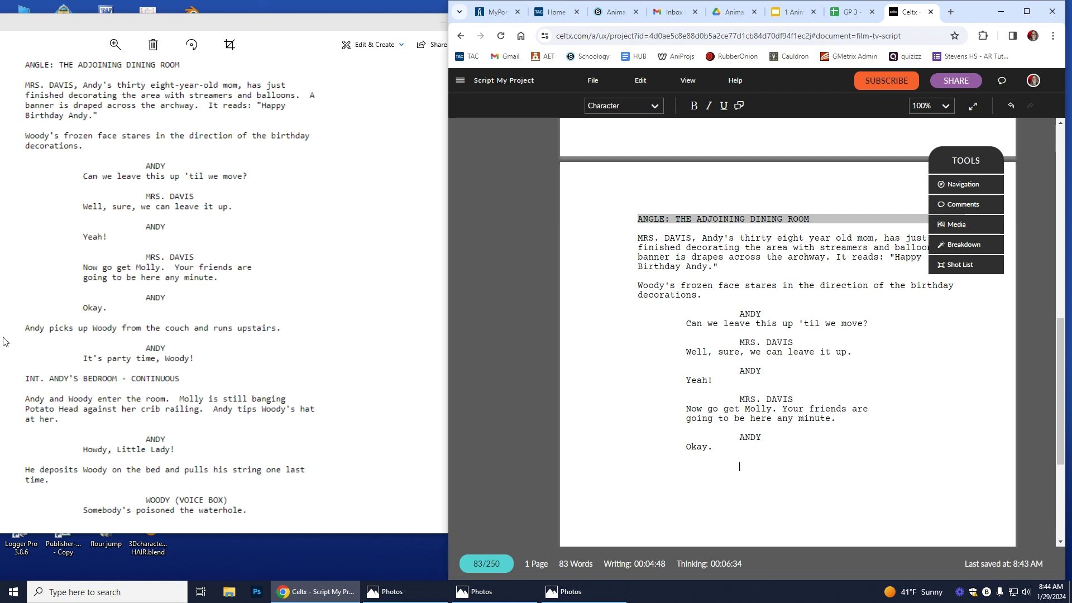
click(656, 107)
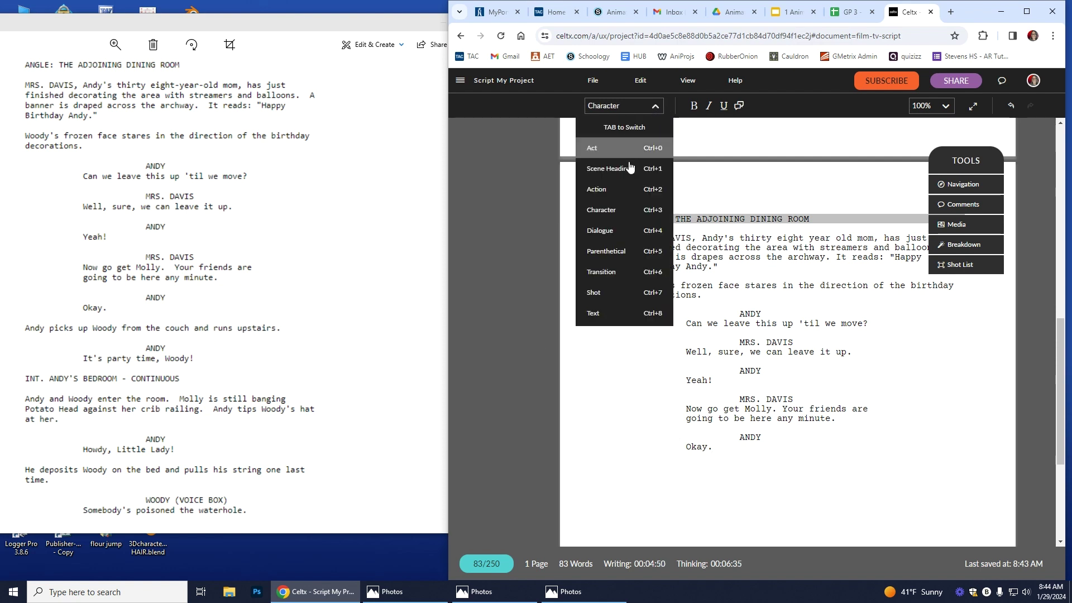
click(602, 189)
text(An)
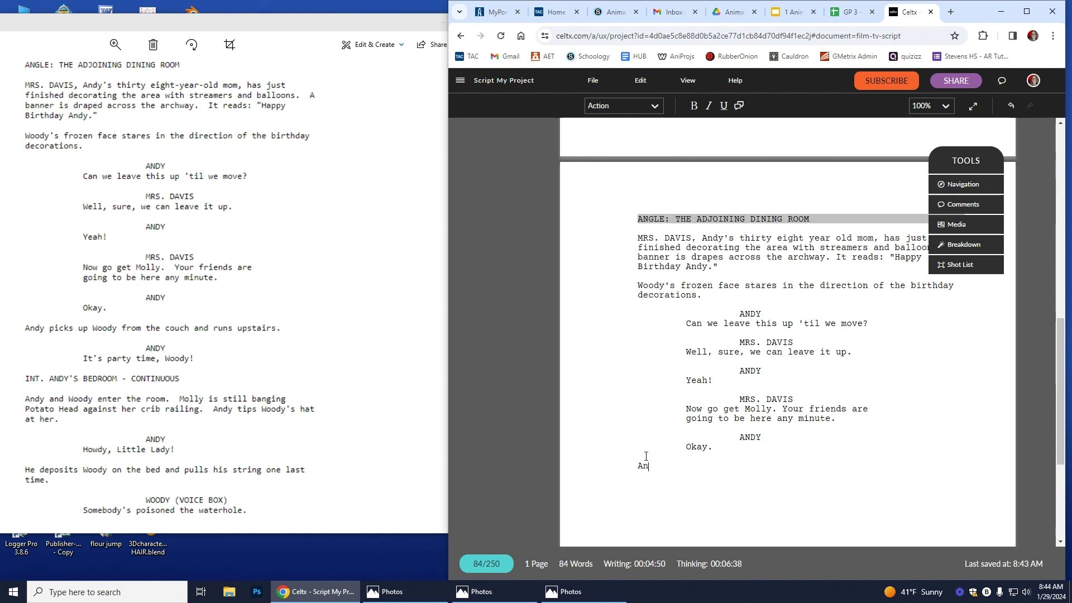
text(dy picks up Woody from the couch and runs upstairs.)
- Add a Character element "ANDY" below the action line with the dialogue "It's party time, Wood!"
key(Return)
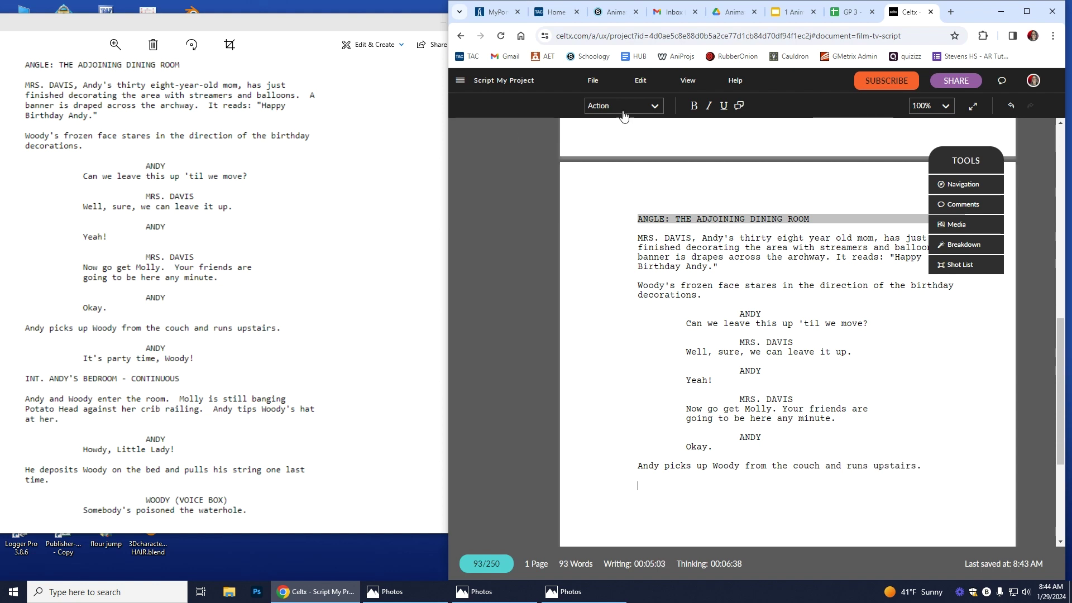
click(642, 107)
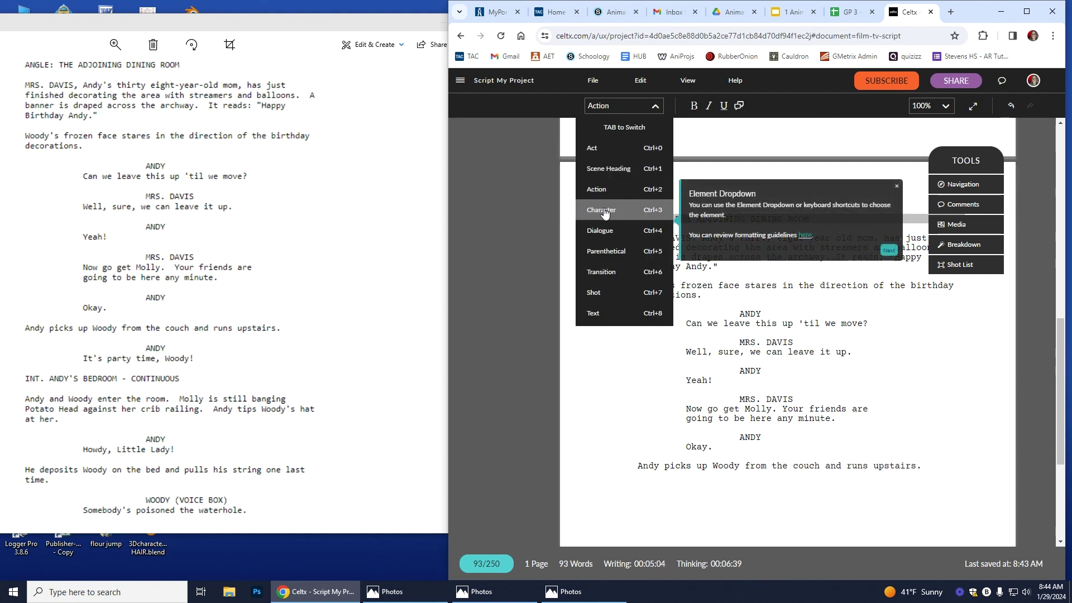
click(606, 210)
text(ANDY)
key(Return)
text(It's party time, Wood!)
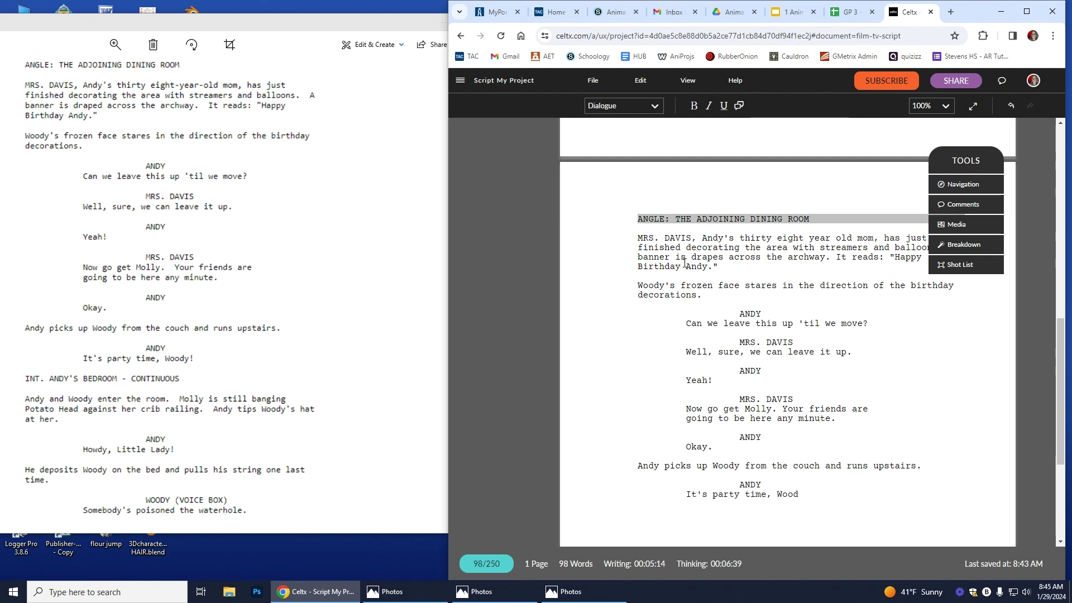
- Add the scene heading "INT. ANDY'S BEDROOM - CONTINUOUS" with the placeholder action line "Andy....." below it
key(Return)
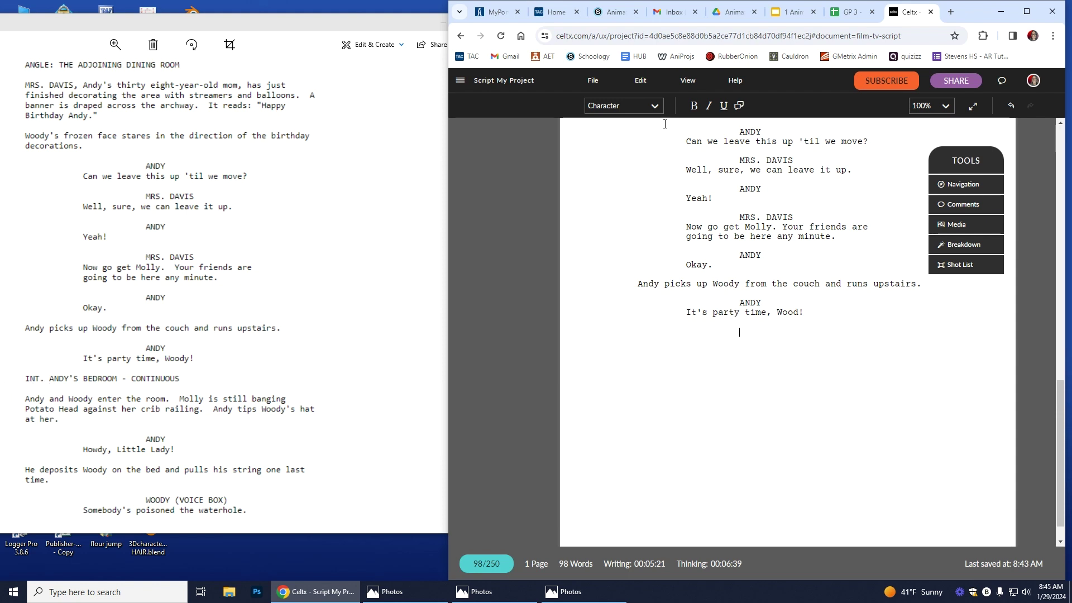
click(655, 107)
click(619, 169)
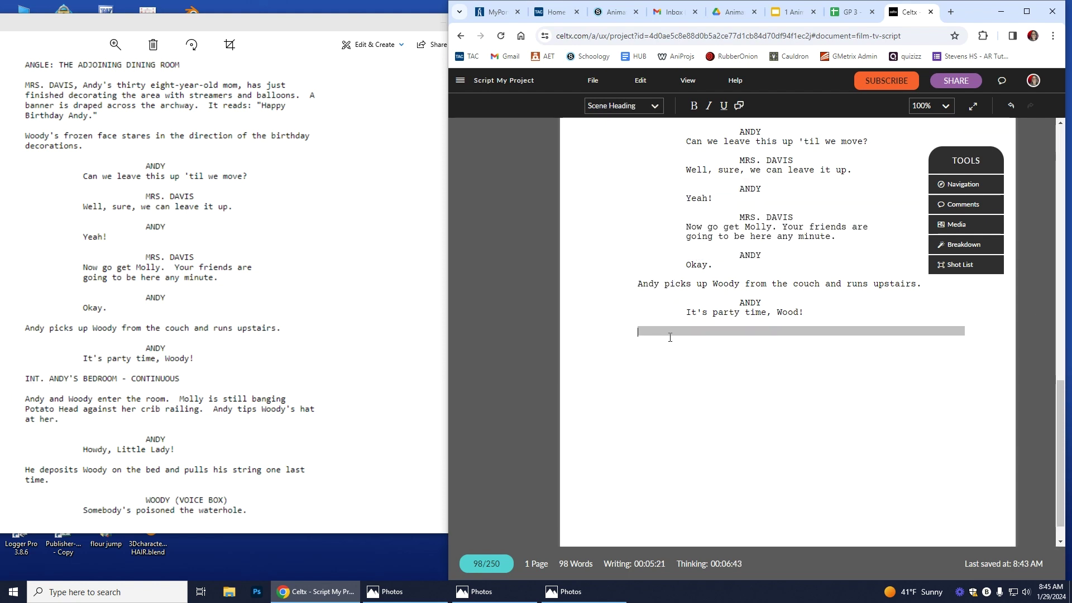
text(IN)
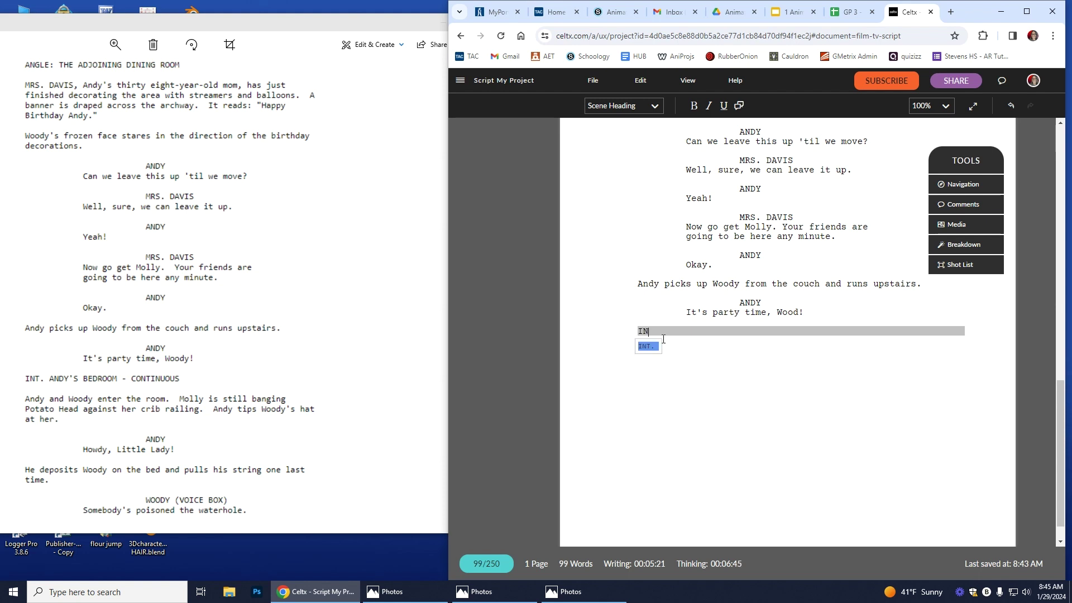
text(T. ANDY)
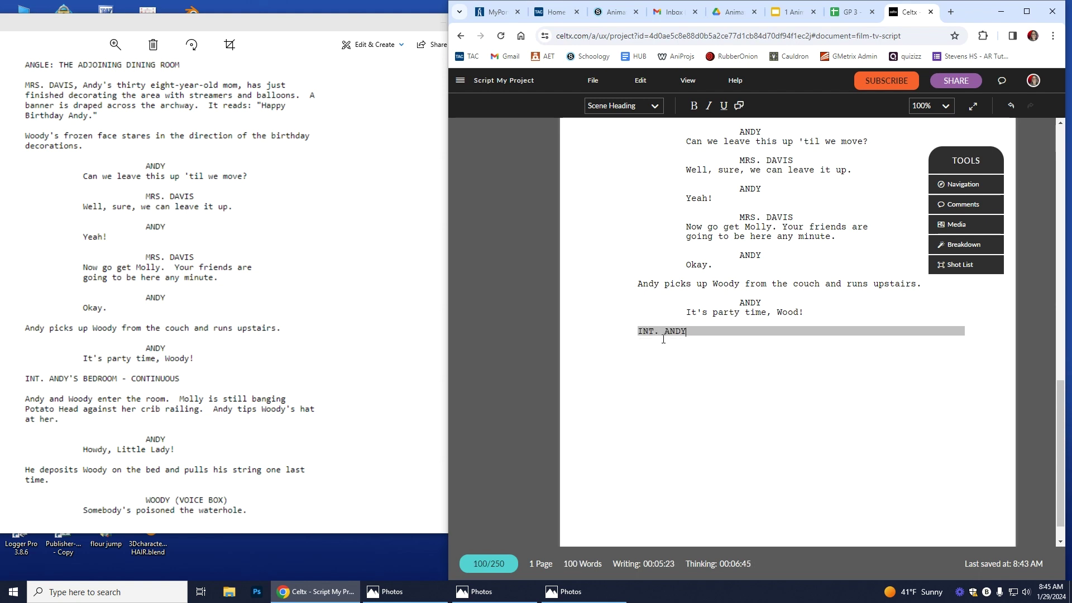
text('S BEDROOM - CONTINUOUS)
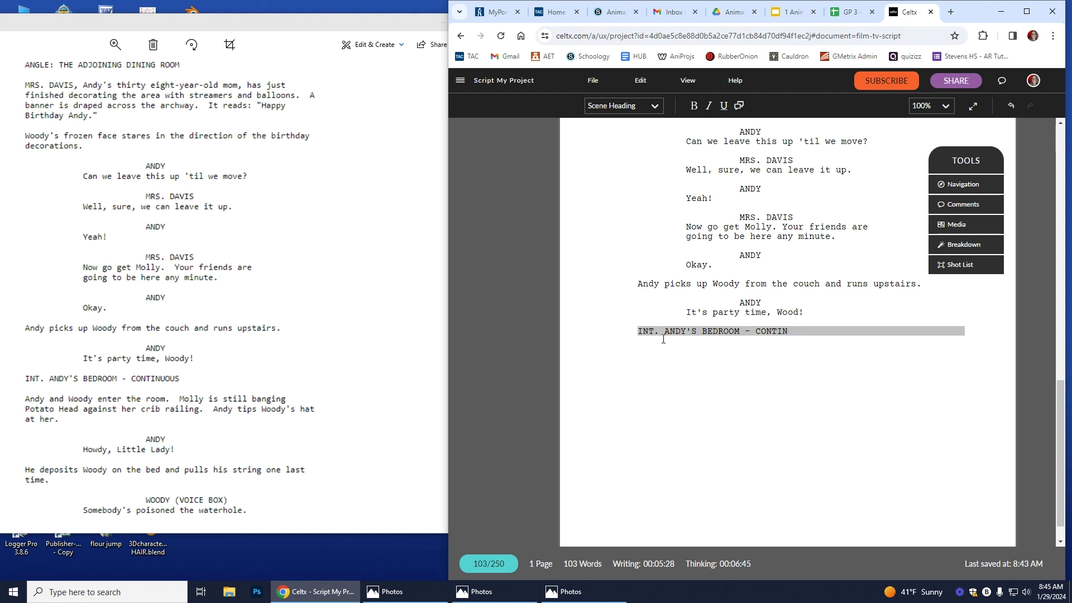
key(Return)
text(Andy.....)
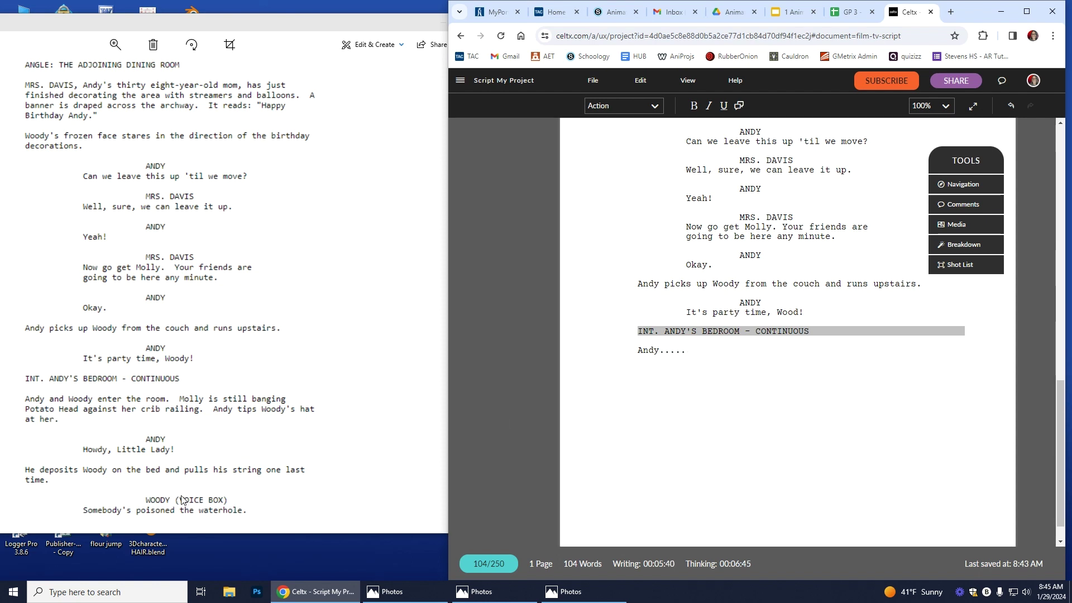
- Add a Character element "WOODY (VOICE BOX)" with the dialogue "Somebody's poisoned the water hole."
click(654, 106)
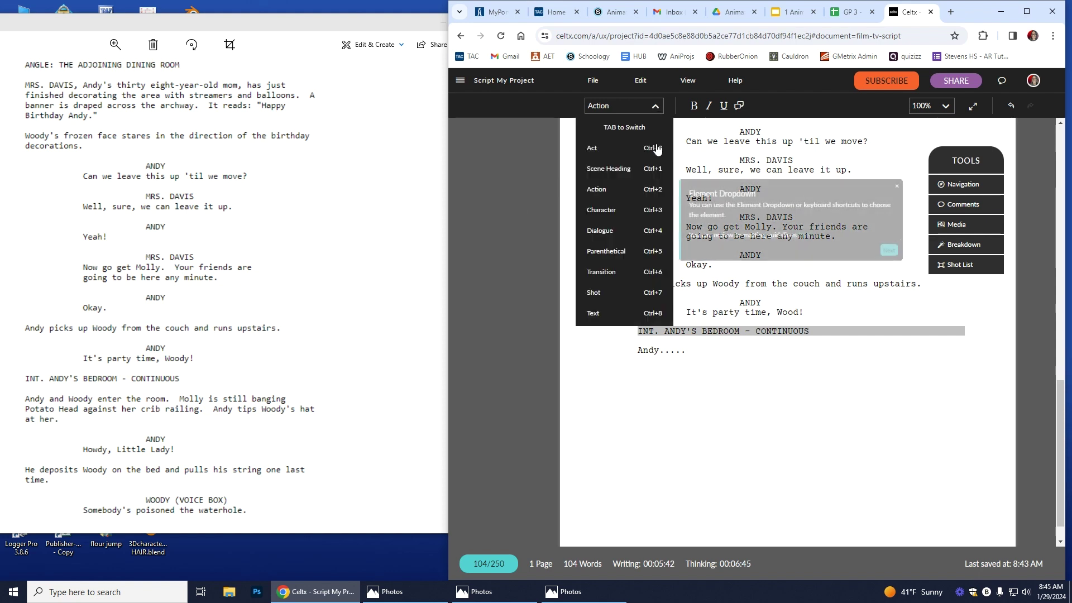
click(601, 210)
text(WODY)
key(BackSpace)
key(BackSpace)
text(O)
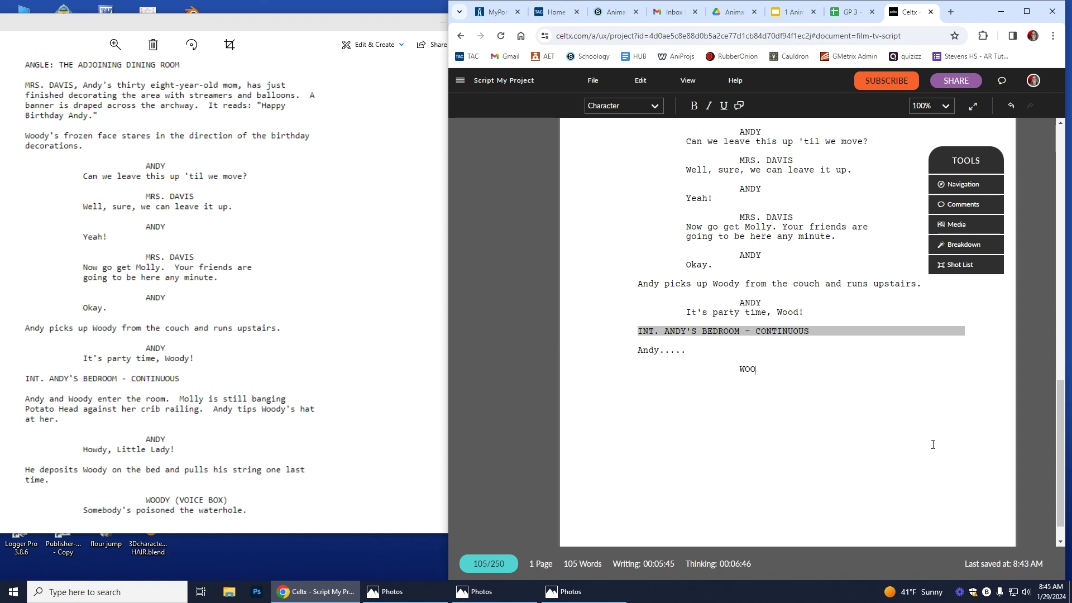
text(DY )
text((VOICE BO)
text(OX)
key(Return)
text(Somebody')
text(s poisoned the water hole.)
key(Return)
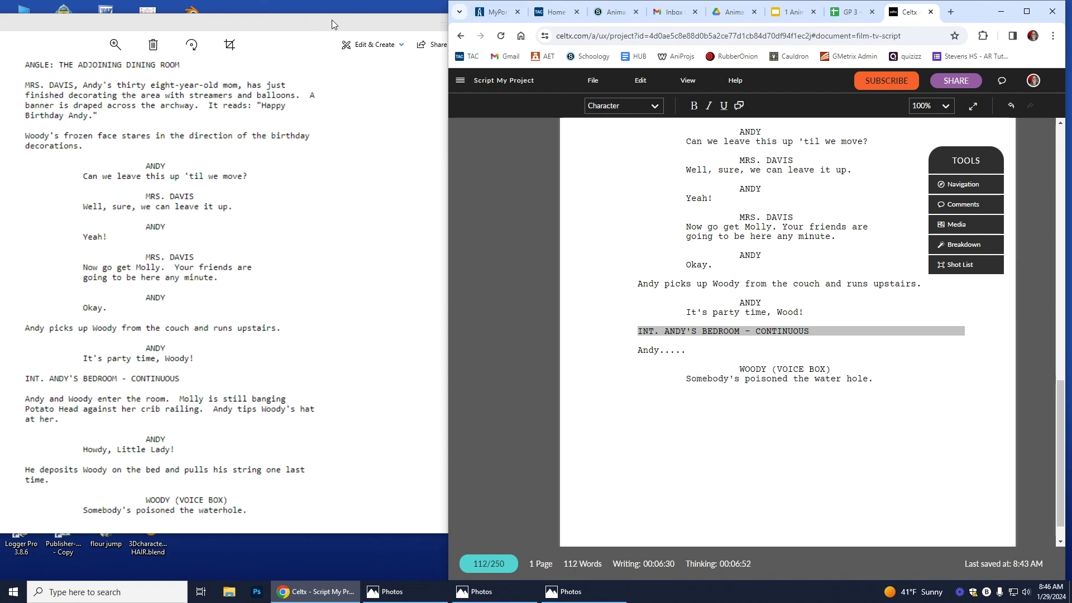
- Replace the Scipt01.png view with the Script02.png window, place it beside the editor, and return to the end of the script
click(331, 22)
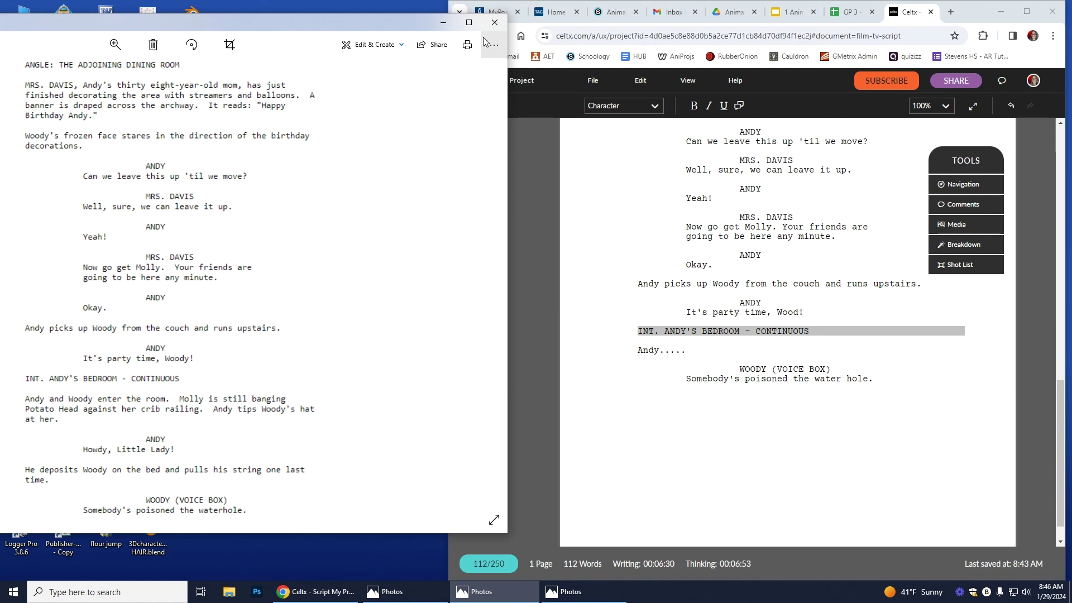
click(502, 23)
double_click(197, 106)
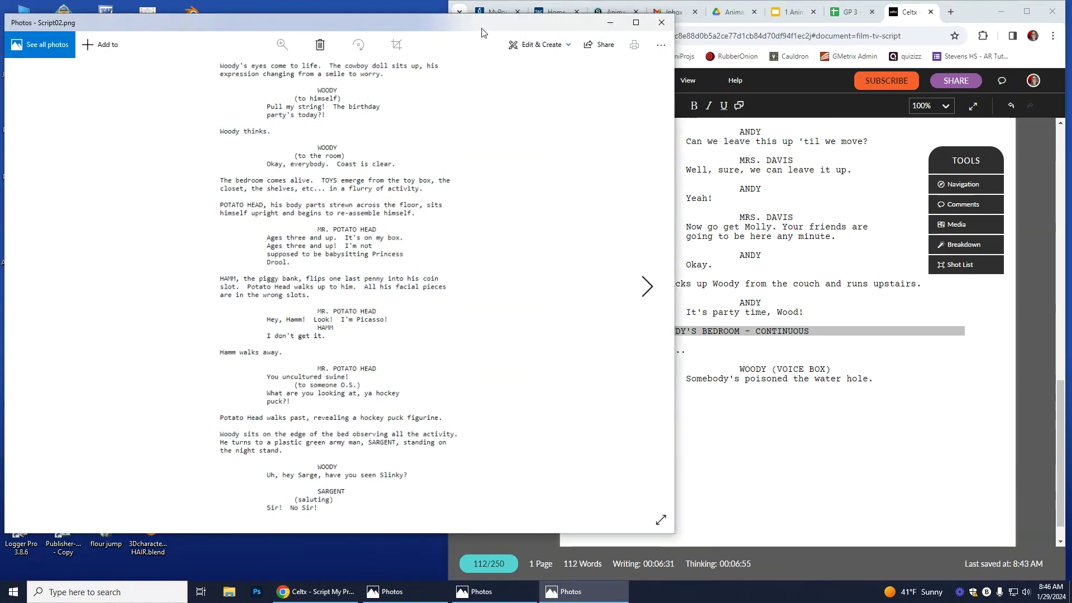
drag(482, 32, 340, 47)
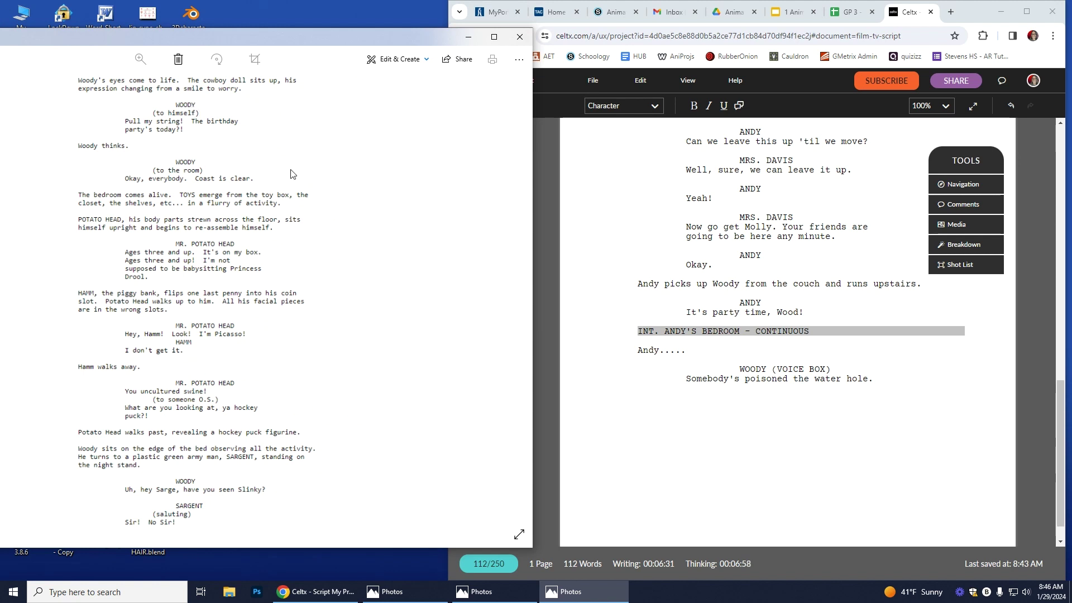
click(780, 412)
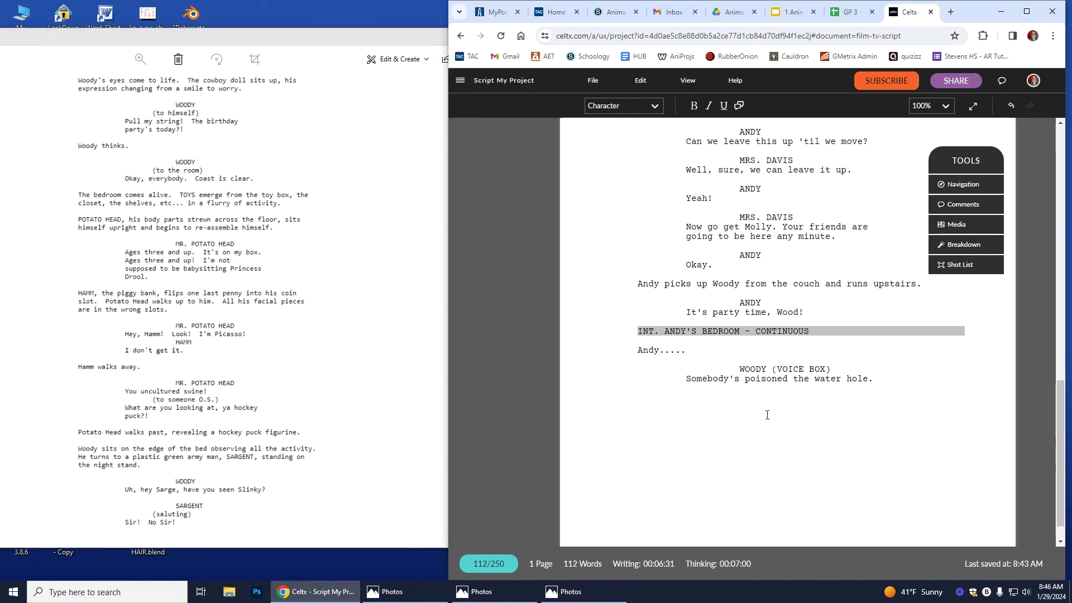
- Enter the character name "WOODY" below the voice box dialogue, without the "(VOICE BOX)" extension
text(WOODY)
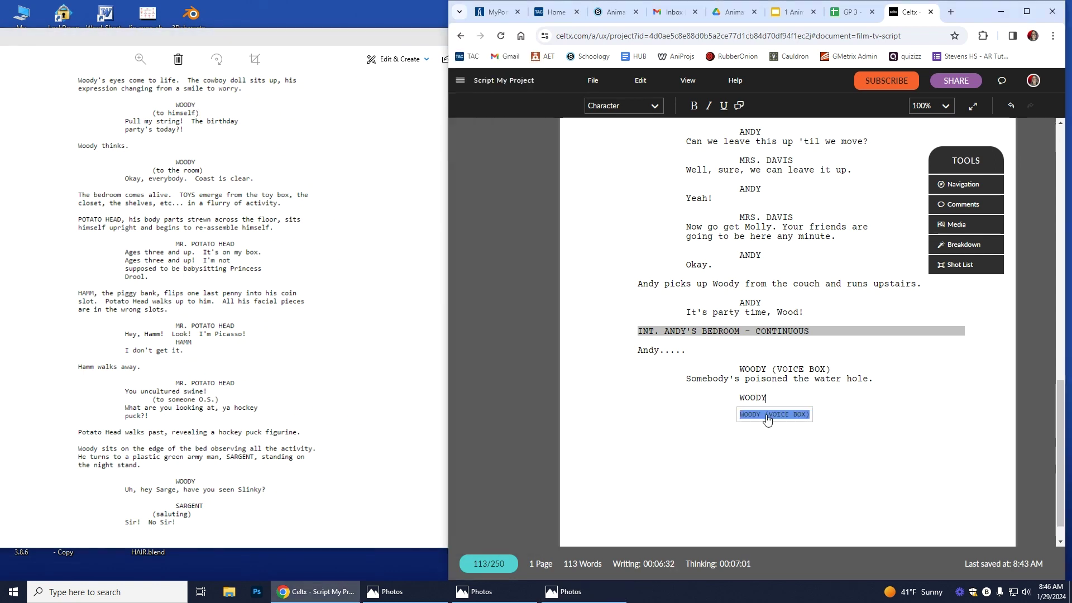
click(767, 416)
key(BackSpace)
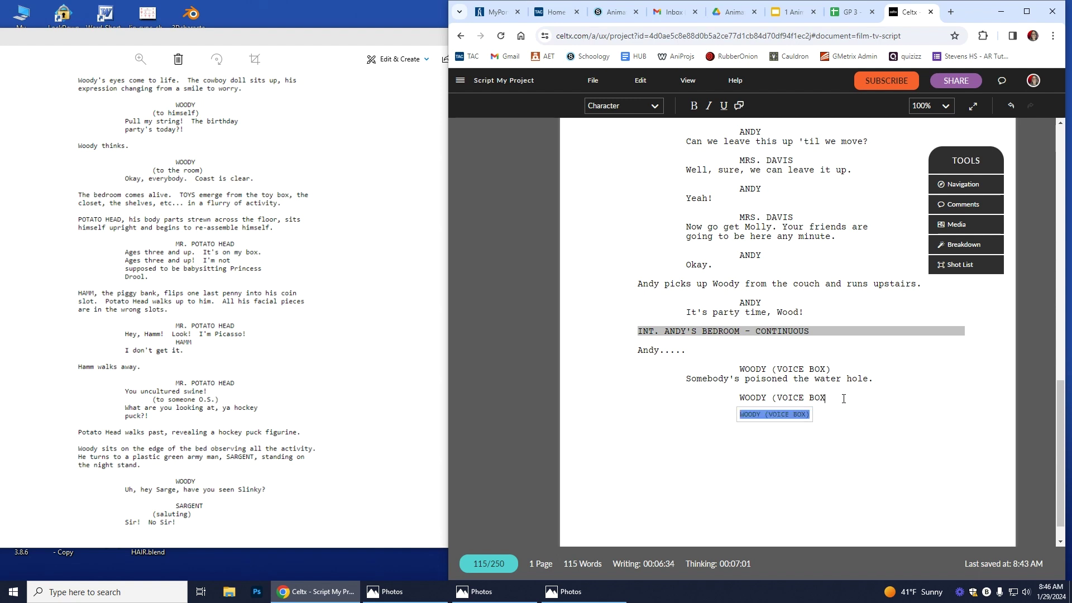
key(BackSpace)
key(BackSpace)
key(BackSpace)
key(BackSpace)
key(BackSpace)
key(BackSpace)
key(BackSpace)
key(BackSpace)
key(BackSpace)
- Add the parenthetical "(to himself)" under Woody's character name
key(Return)
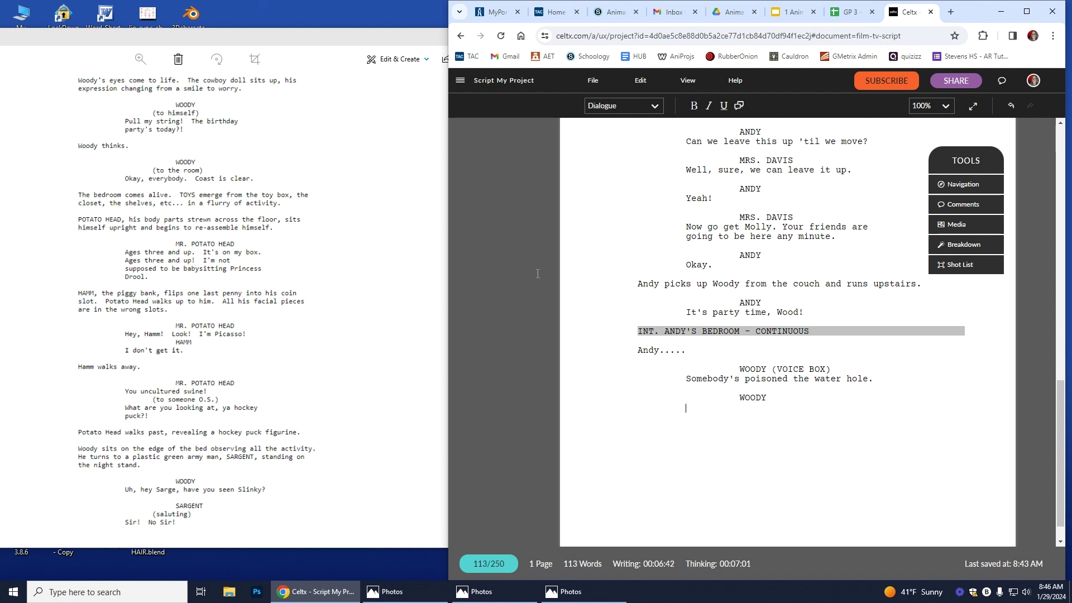
click(658, 105)
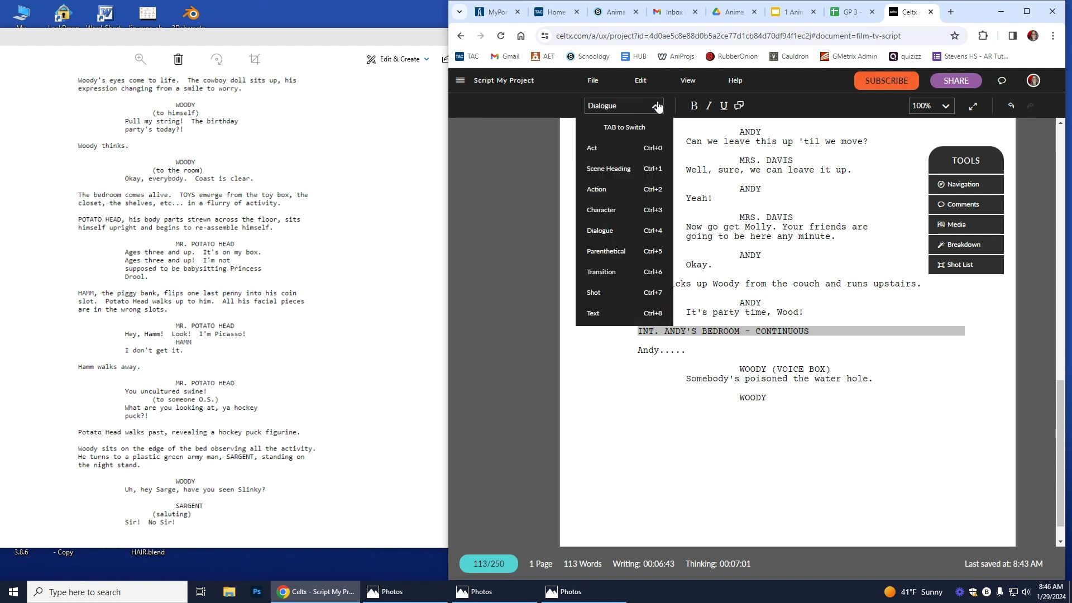
click(616, 242)
text(to himself)
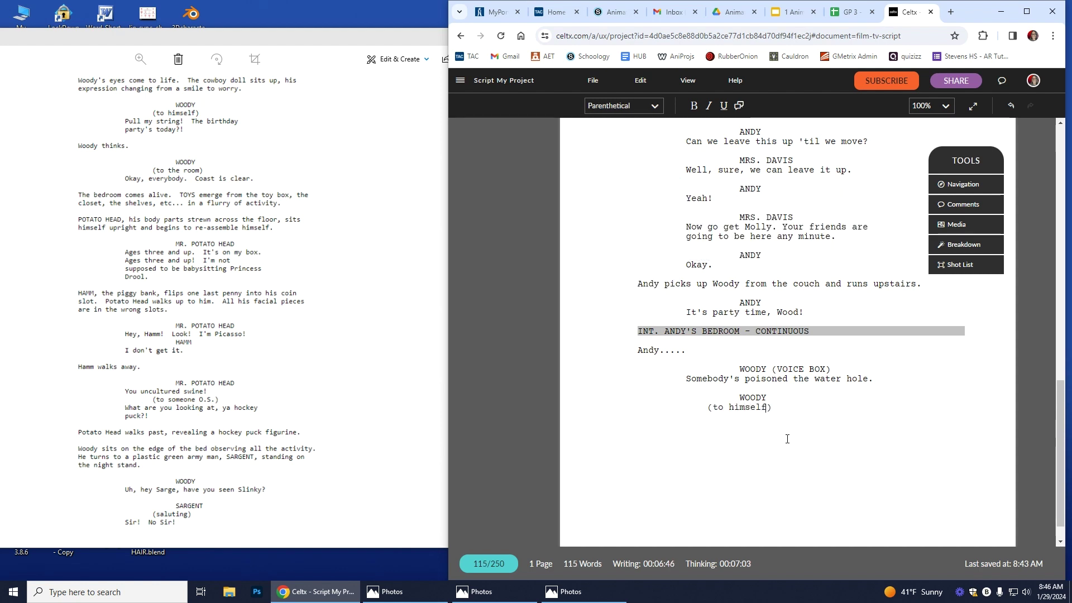
- Write Woody's dialogue "Pull my sting! The birthday party's today?!" below the parenthetical
key(Return)
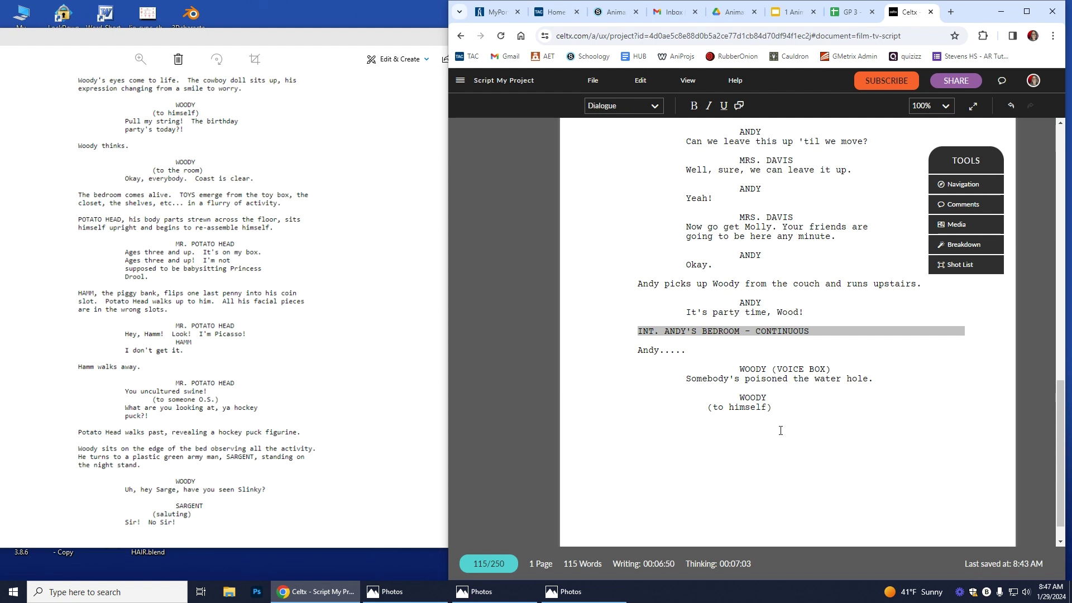
key(BackSpace)
text(Pull my sting! The birthday)
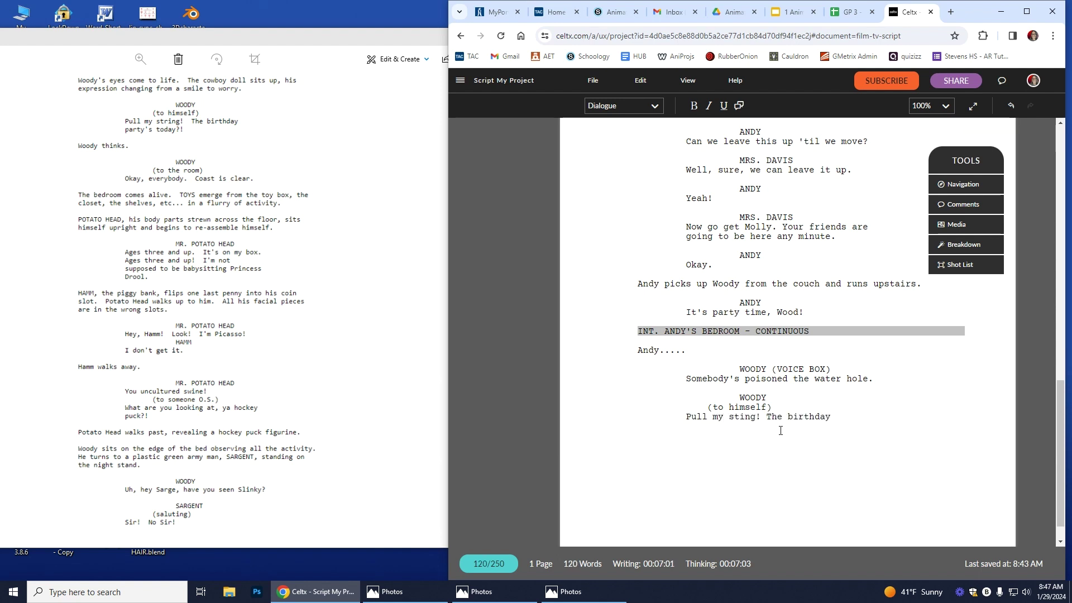
text( party's today?!)
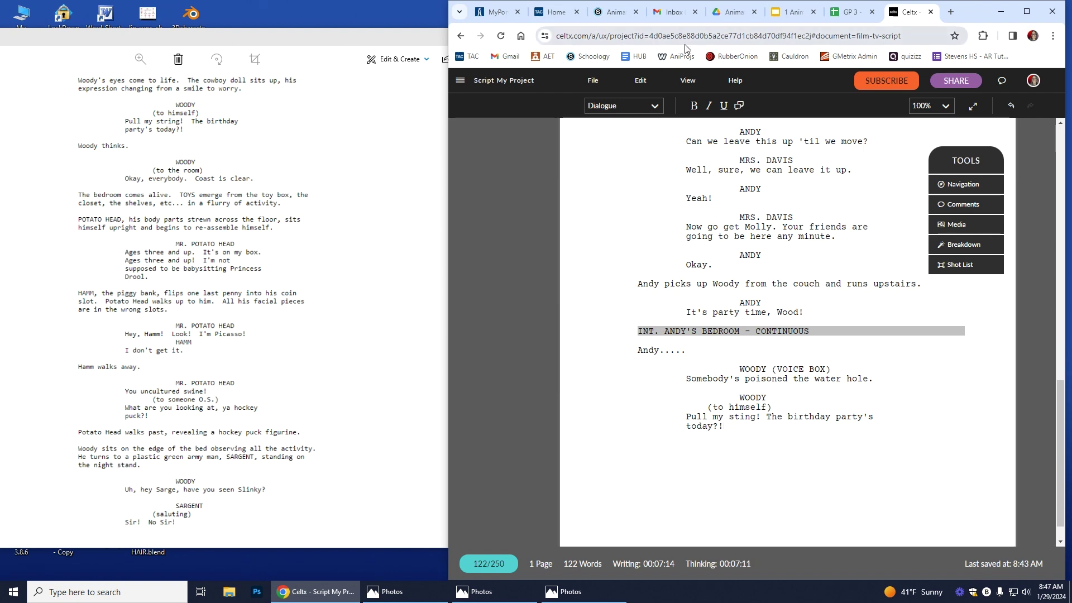
- Maximize the browser window and look over the typed script pages and the title page's placeholder fields
click(1026, 11)
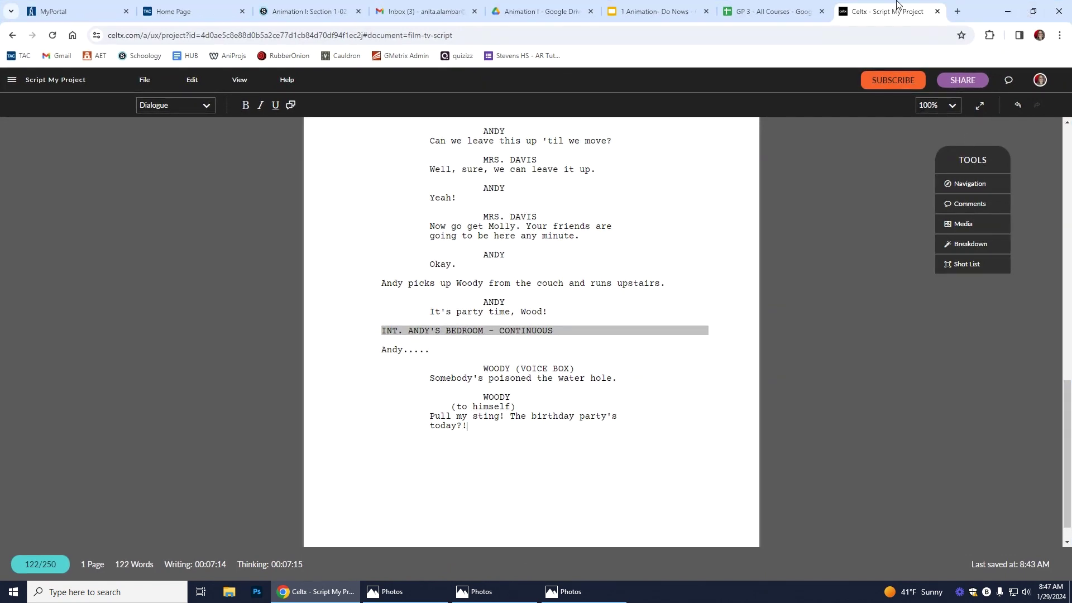
scroll(495, 332, up, 10)
scroll(746, 257, down, 10)
scroll(733, 257, up, 4)
scroll(337, 256, down, 1)
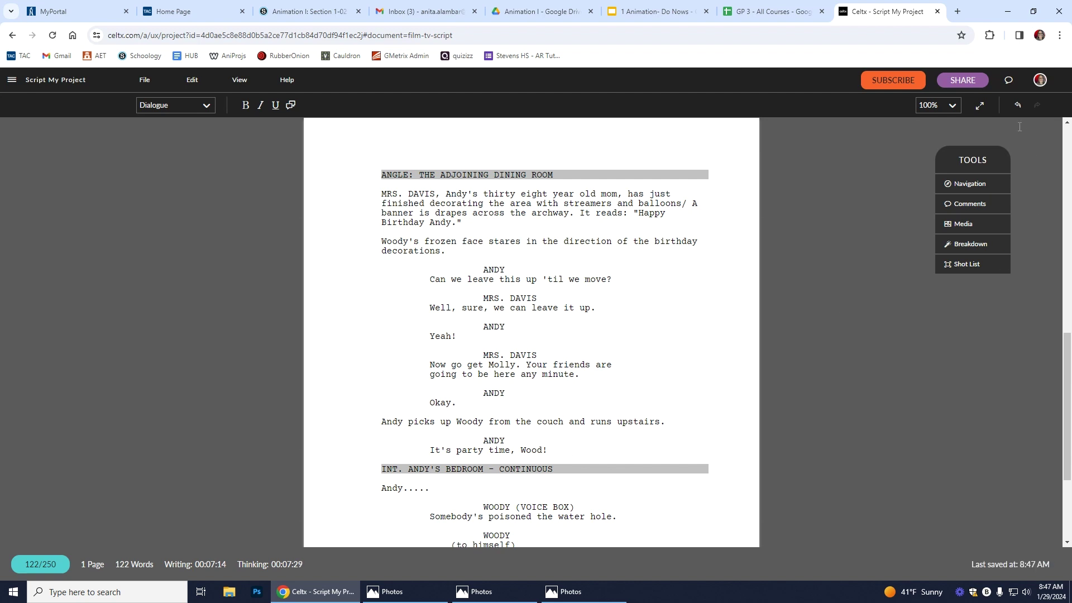
scroll(594, 295, up, 7)
scroll(568, 371, up, 4)
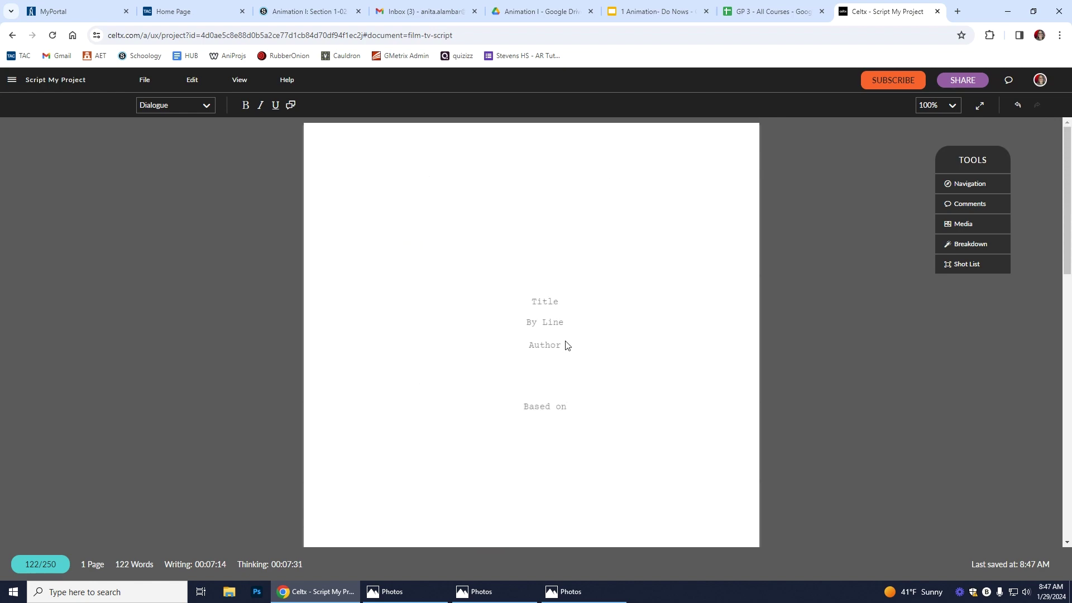
click(547, 303)
click(921, 309)
scroll(834, 403, down, 3)
scroll(834, 403, down, 7)
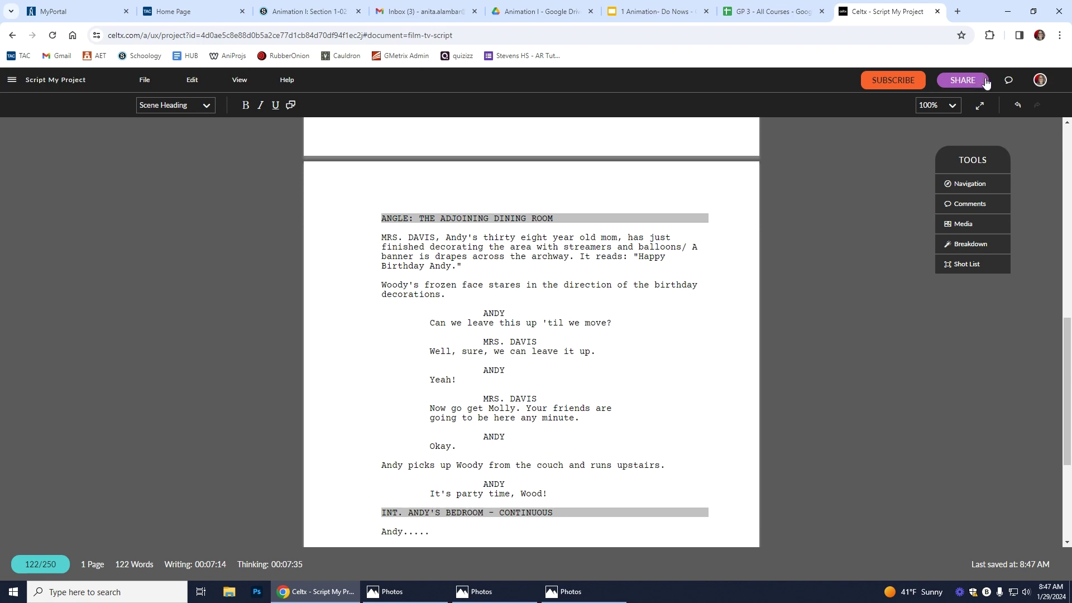
- Generate the project's read-only share link and select its full address
click(967, 84)
click(959, 146)
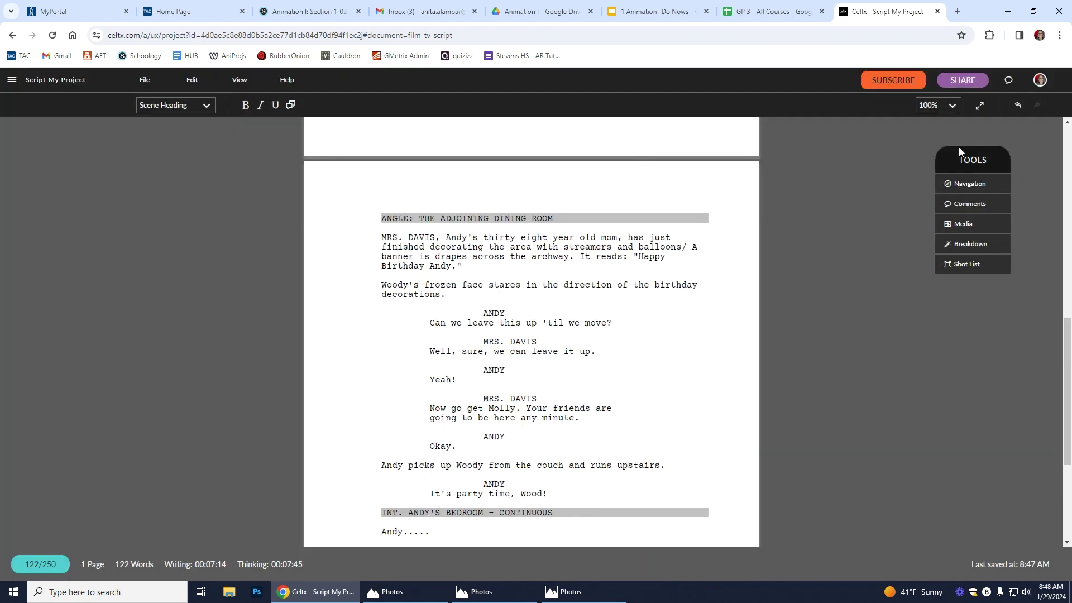
click(970, 83)
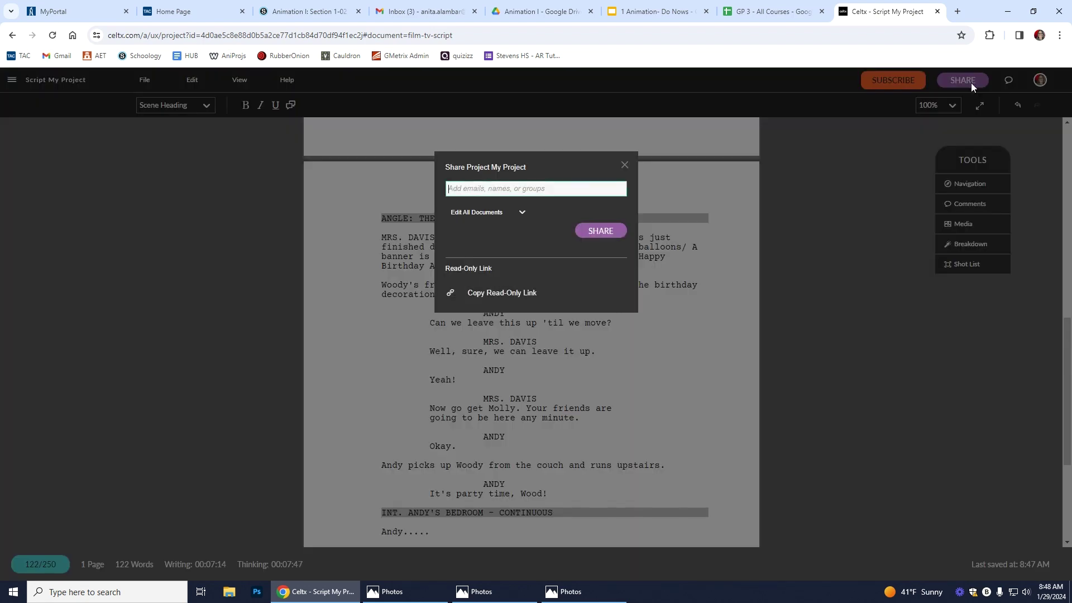
click(506, 295)
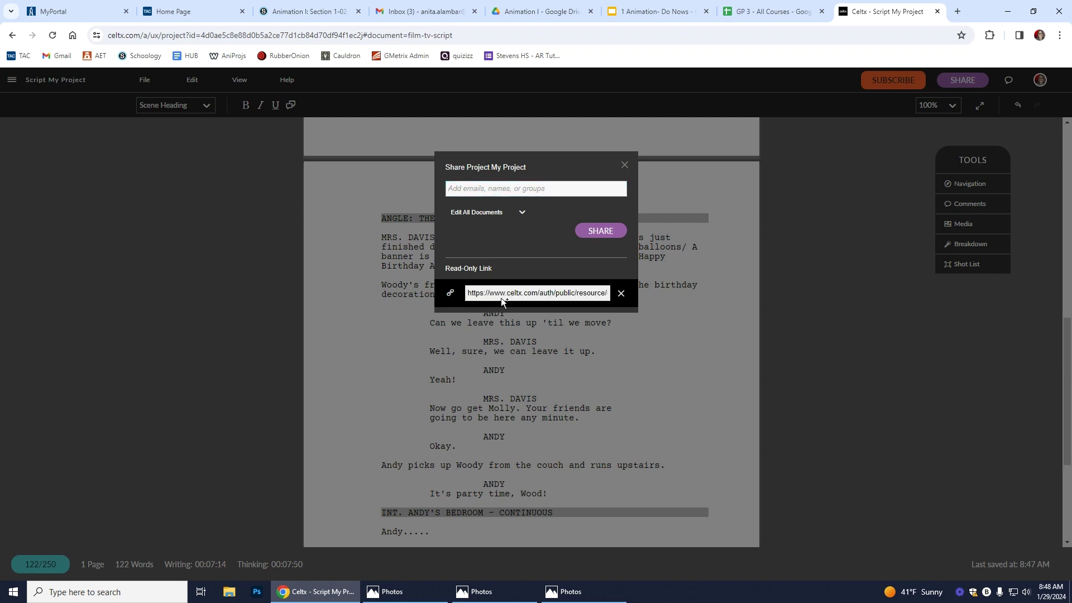
click(557, 296)
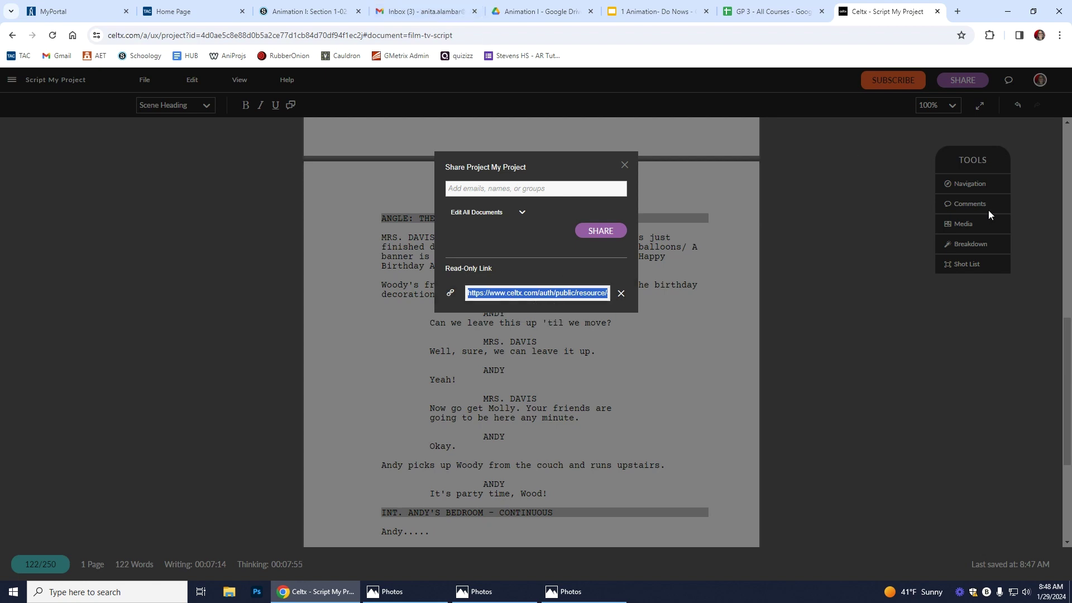
- Check the "Script Writing in Celtx" assignment in Schoology, and return to the Celtx share dialog
click(298, 12)
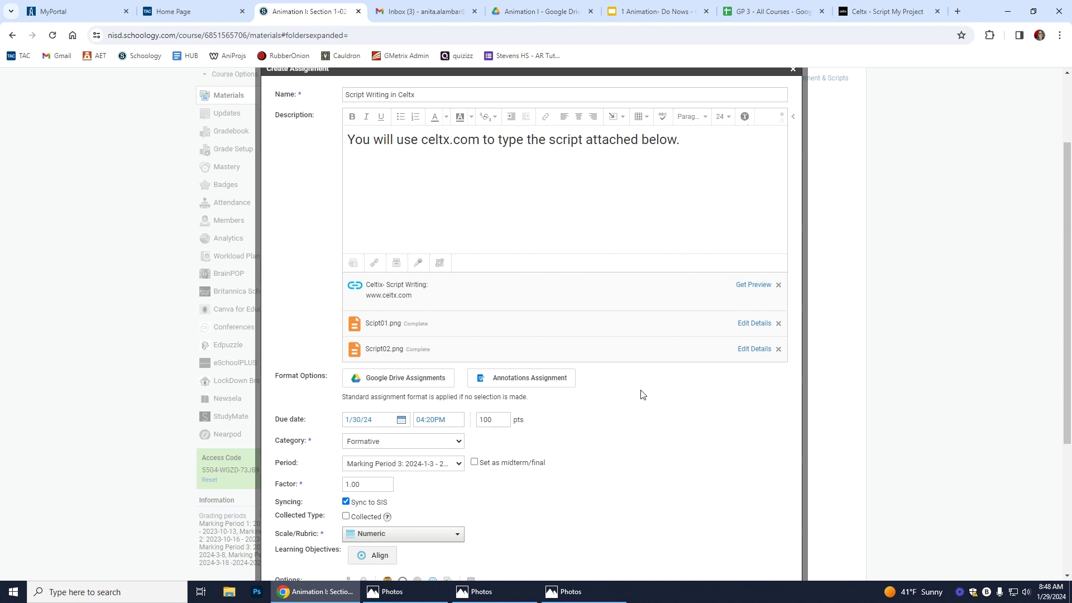
click(884, 14)
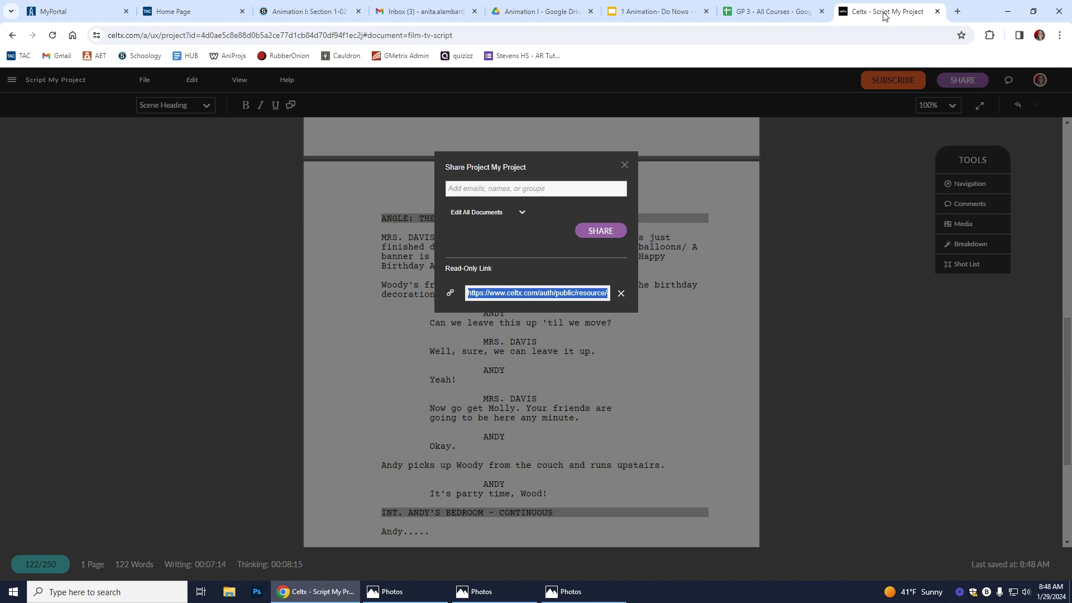